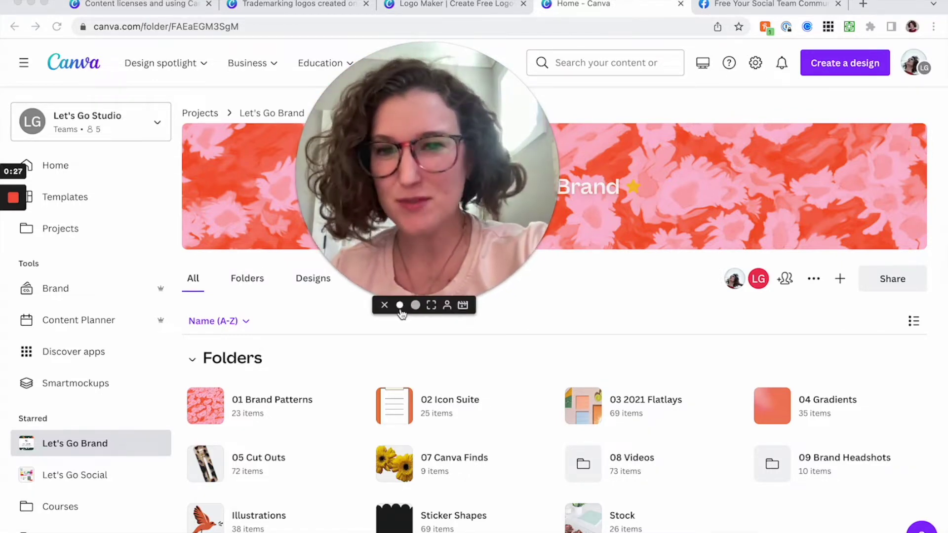
# Step: Open the team's brand kits overview and look through the Let's Go Studio Brand Kit
pyautogui.click(350, 305)
pyautogui.moveTo(392, 304); pyautogui.dragTo(899, 216)
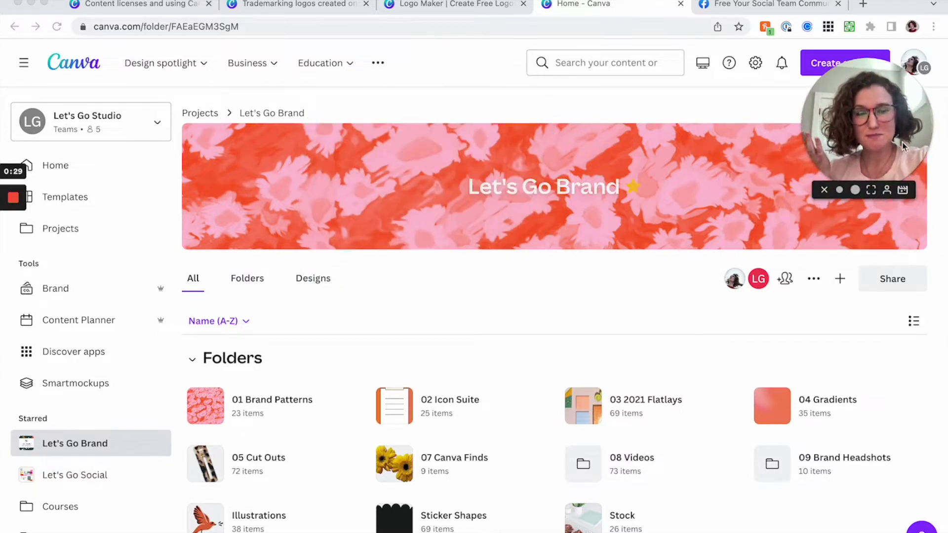
pyautogui.scroll(-3, 622, 167)
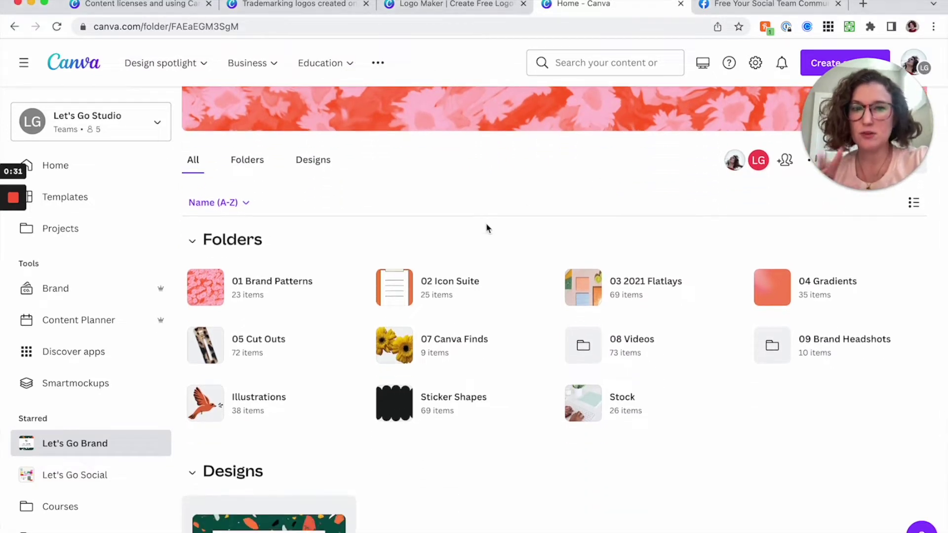
pyautogui.scroll(-1, 486, 223)
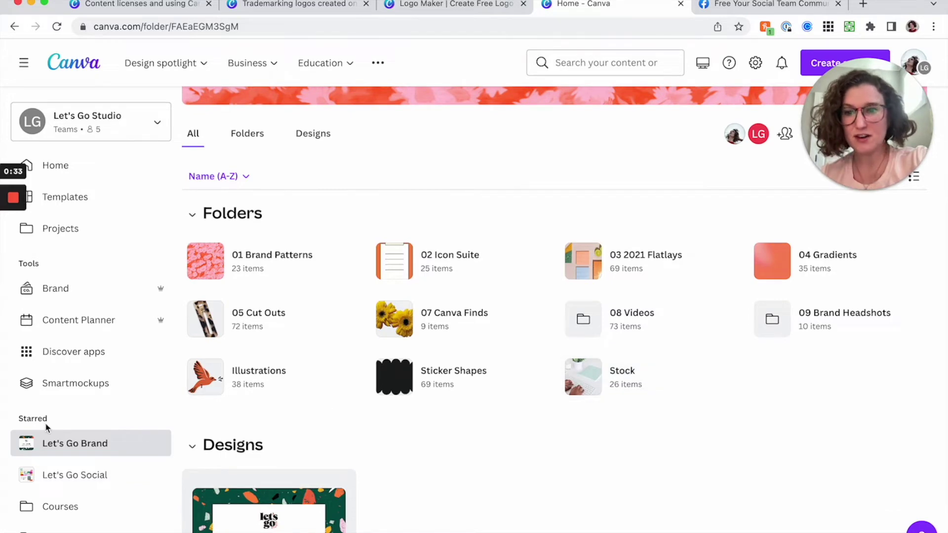
pyautogui.scroll(-1, 46, 444)
pyautogui.click(57, 259)
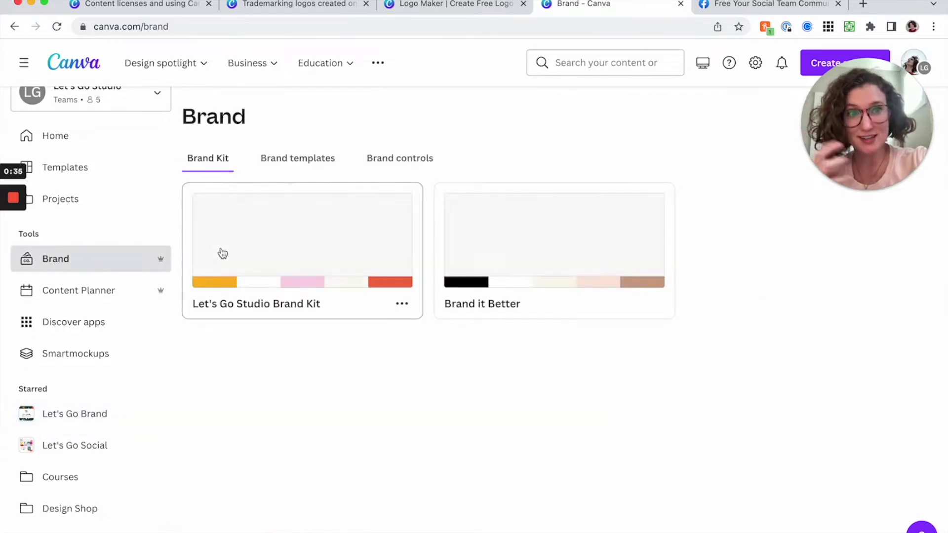
pyautogui.click(223, 252)
pyautogui.scroll(-2, 445, 239)
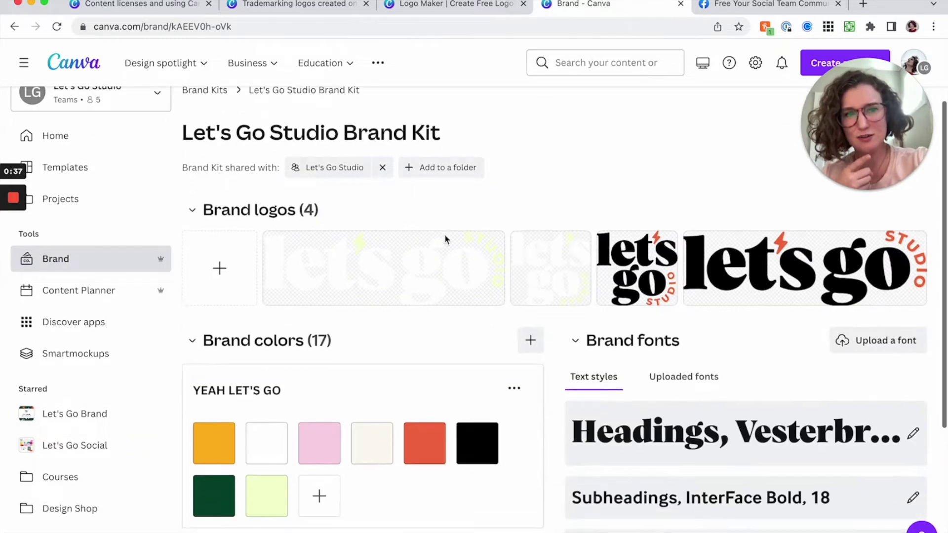
pyautogui.scroll(2, 435, 242)
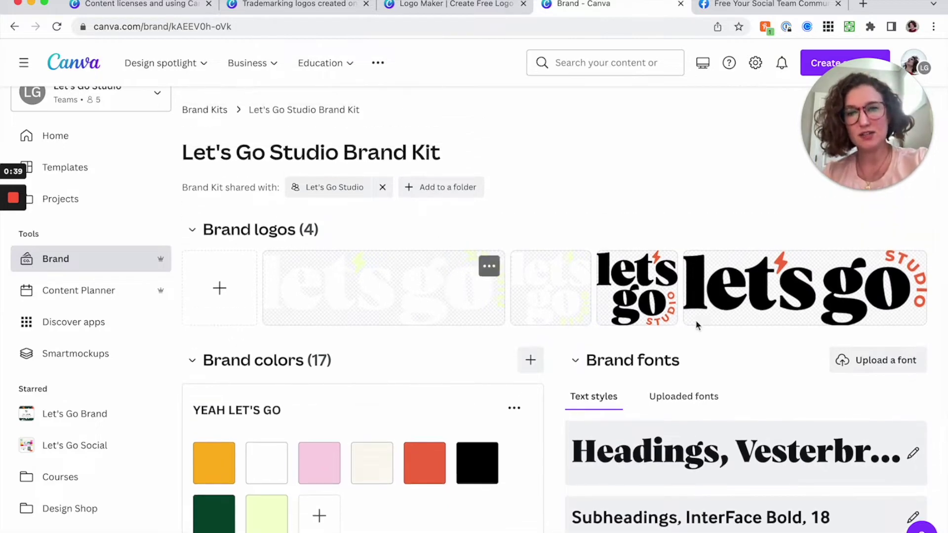
pyautogui.scroll(-3, 436, 391)
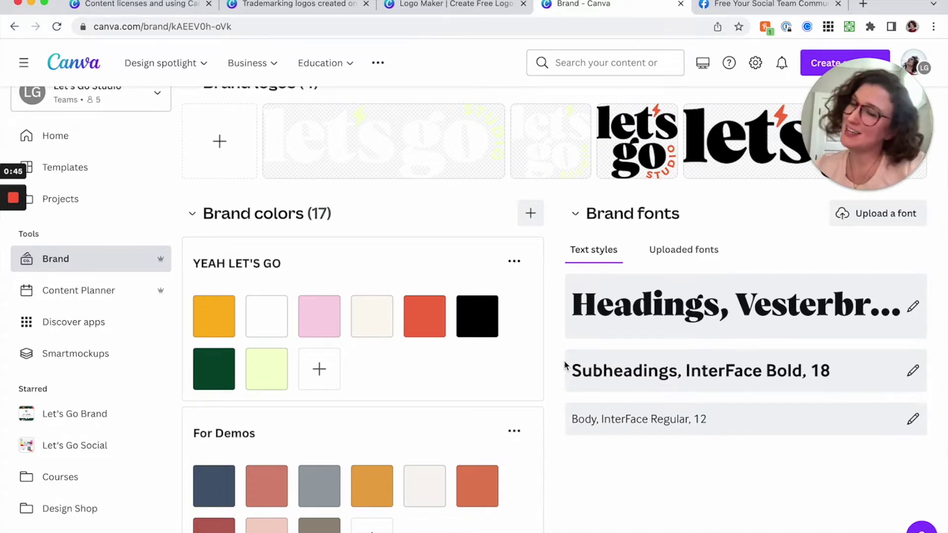
# Step: Browse the 01 Brand Patterns folder's images, such as WavyLines.png and Two.jpg, then return to Let's Go Brand
pyautogui.click(74, 414)
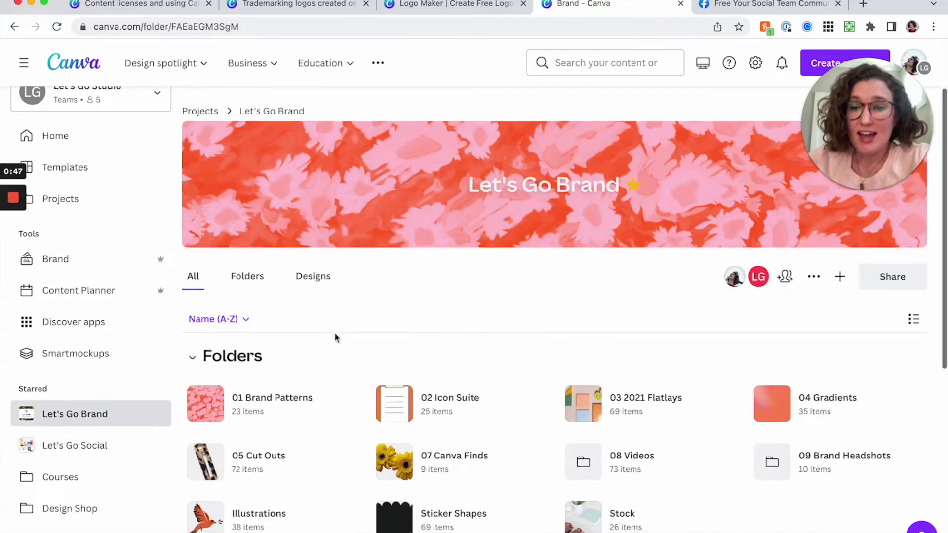
pyautogui.scroll(-3, 292, 305)
pyautogui.scroll(3, 291, 302)
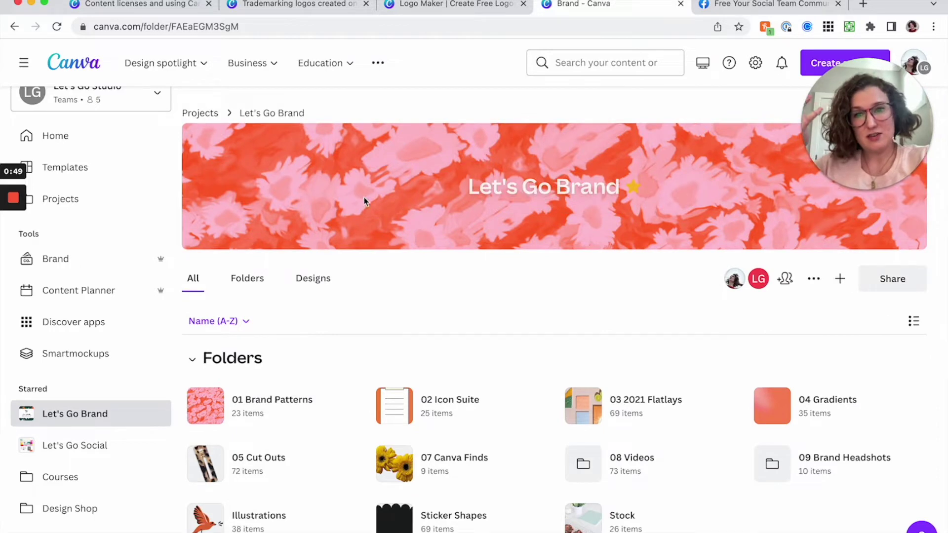
pyautogui.click(285, 415)
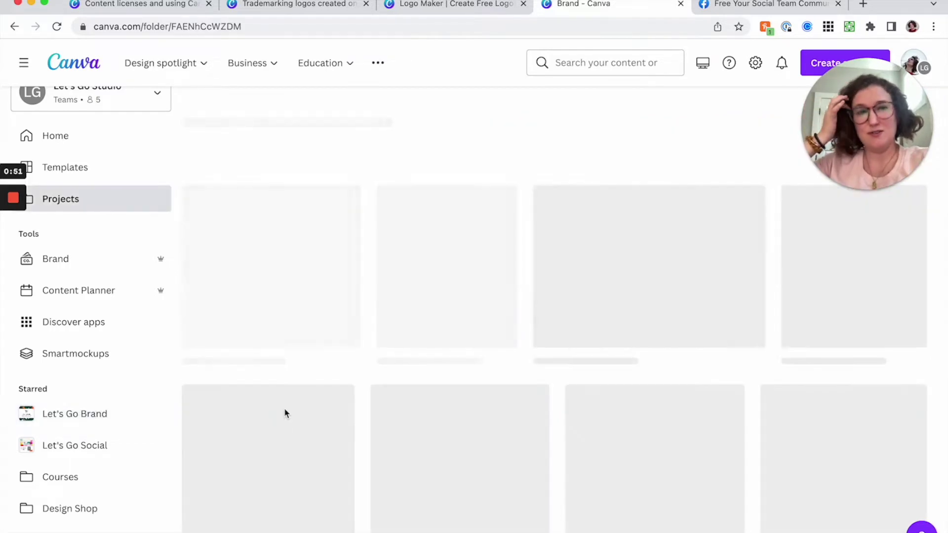
pyautogui.scroll(-5, 408, 311)
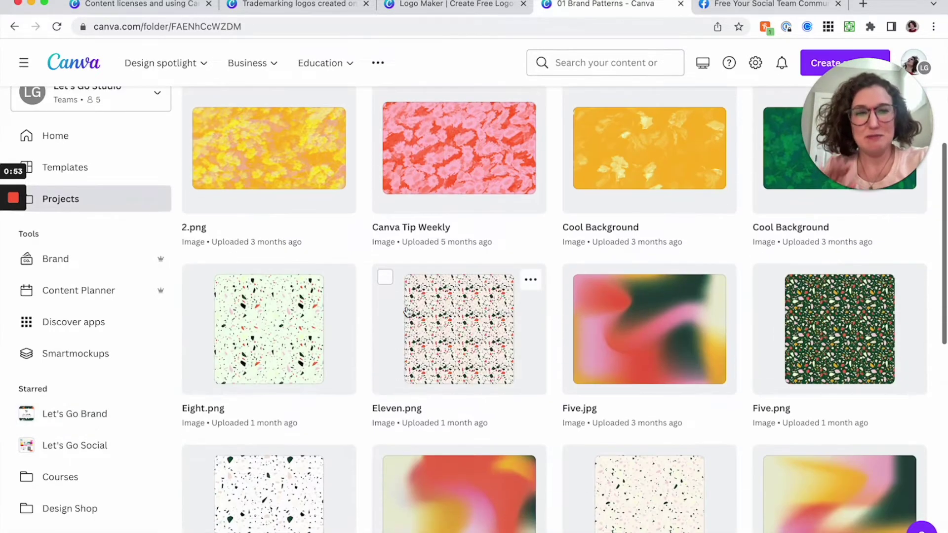
pyautogui.scroll(-6, 408, 311)
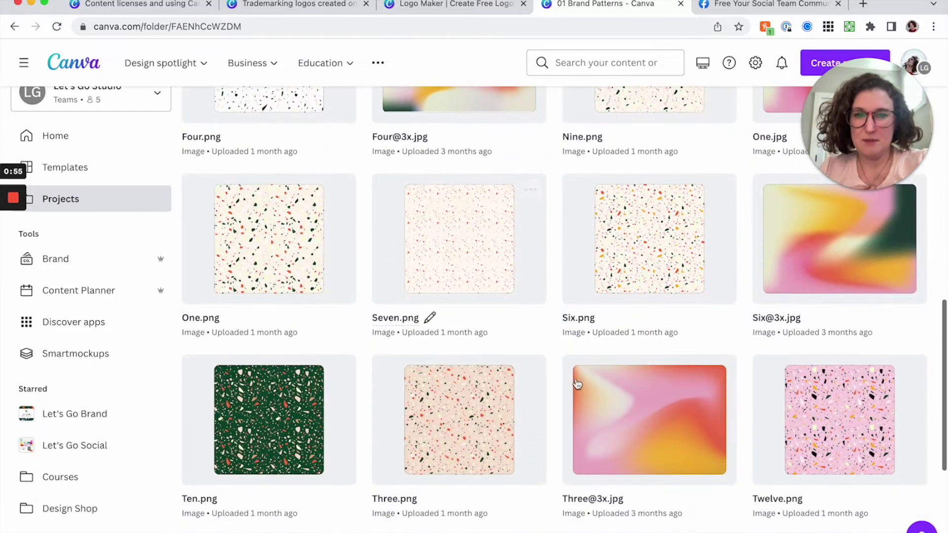
pyautogui.scroll(-4, 606, 405)
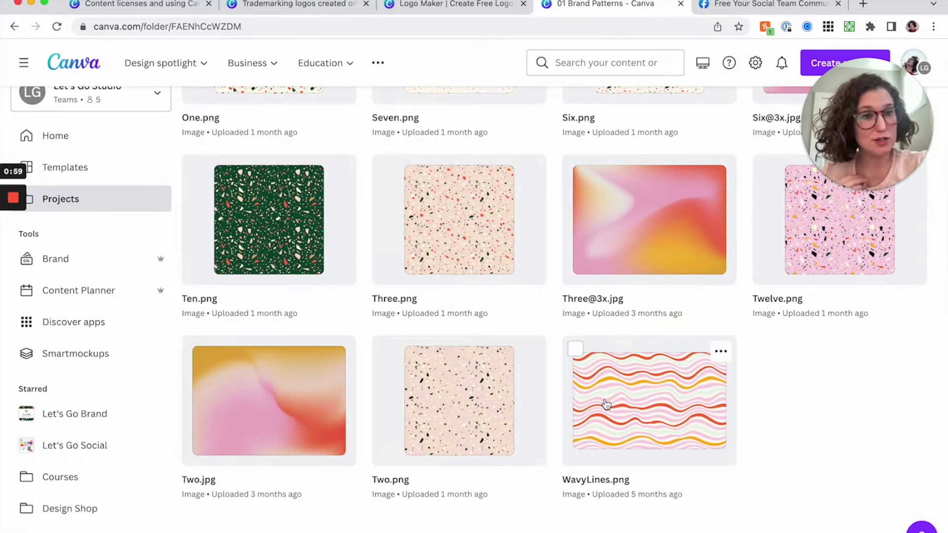
pyautogui.scroll(15, 426, 246)
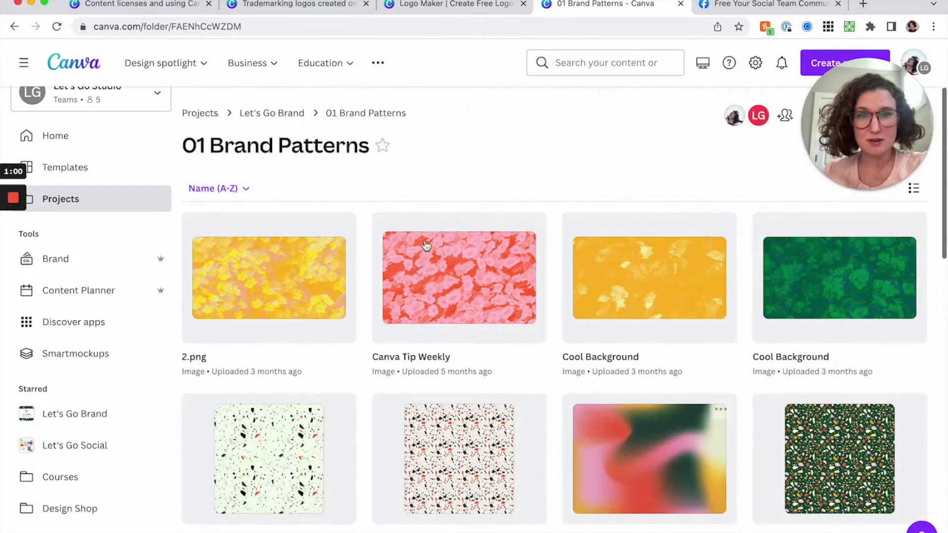
pyautogui.click(292, 118)
# Step: Browse the 02 Icon Suite folder and return to Let's Go Brand
pyautogui.click(444, 426)
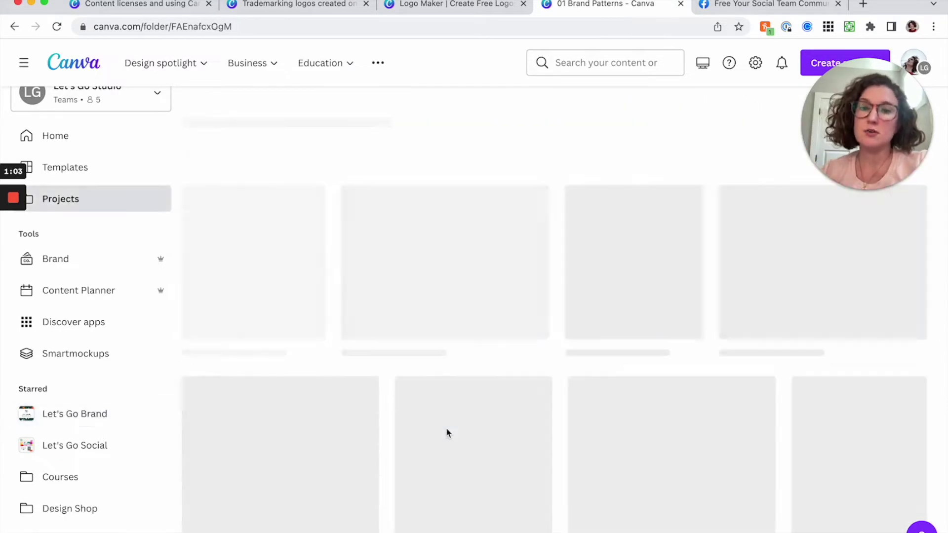
pyautogui.scroll(-5, 430, 217)
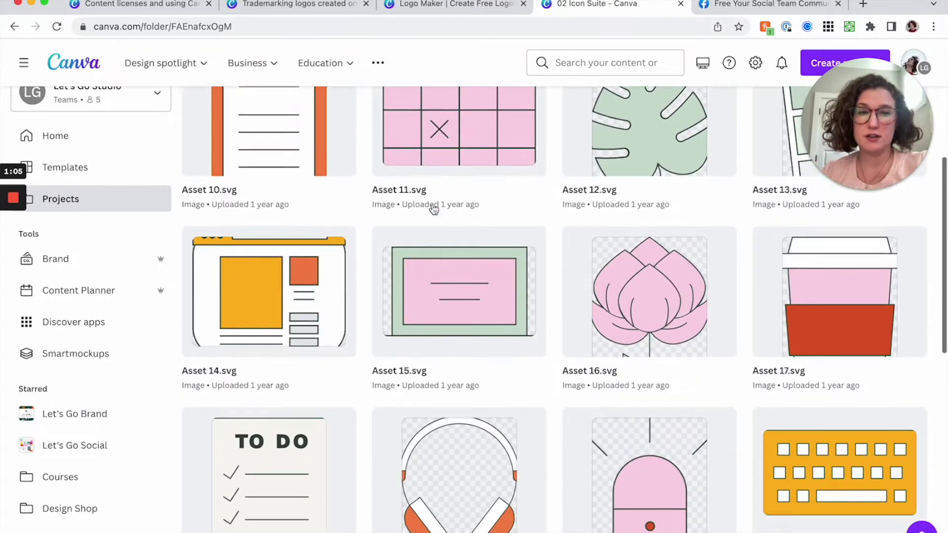
pyautogui.scroll(-1, 433, 236)
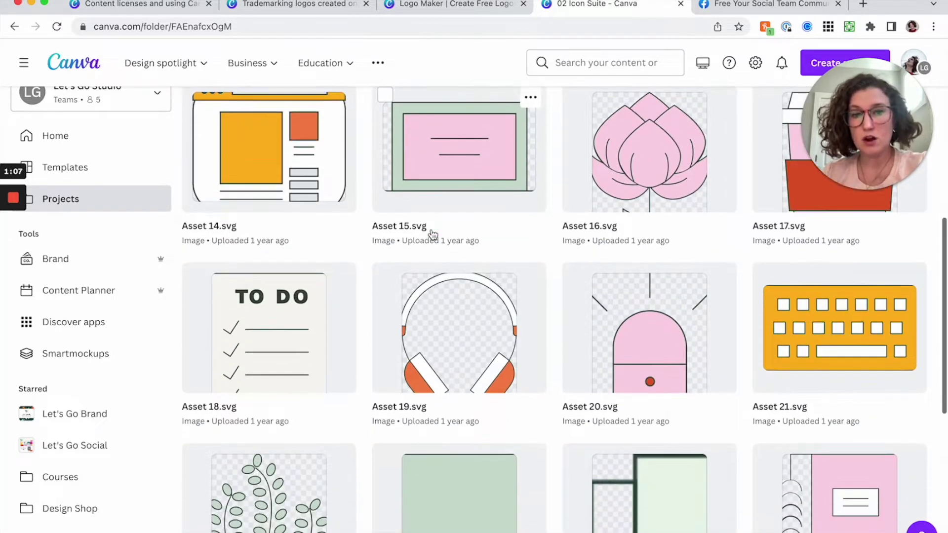
pyautogui.scroll(6, 350, 171)
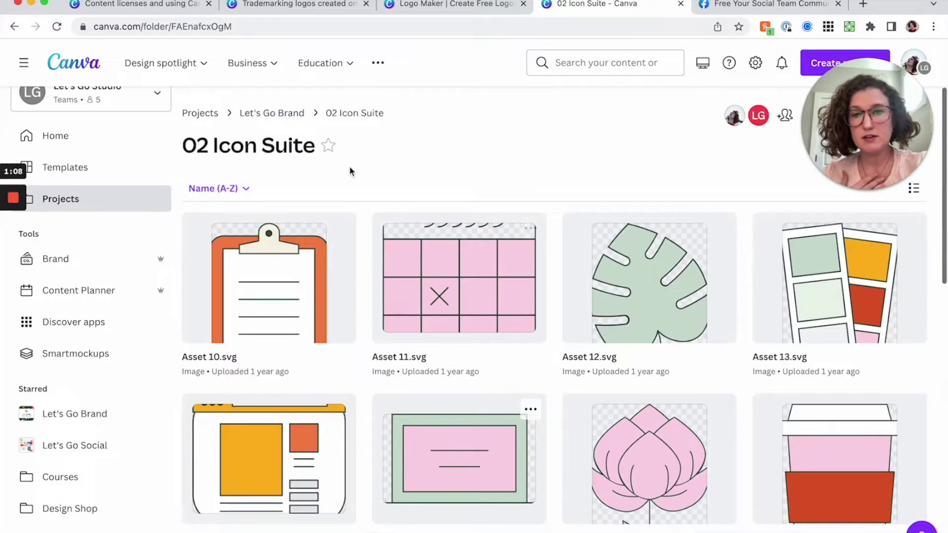
pyautogui.click(282, 117)
# Step: Look through the 03 2021 Flatlays folder and return to Let's Go Brand
pyautogui.scroll(-1, 449, 301)
pyautogui.scroll(-1, 449, 301)
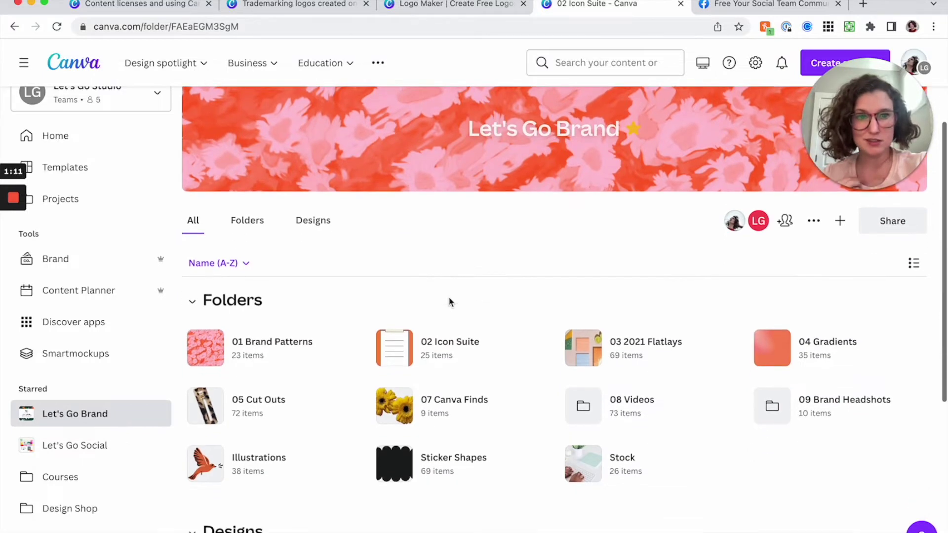
pyautogui.click(667, 373)
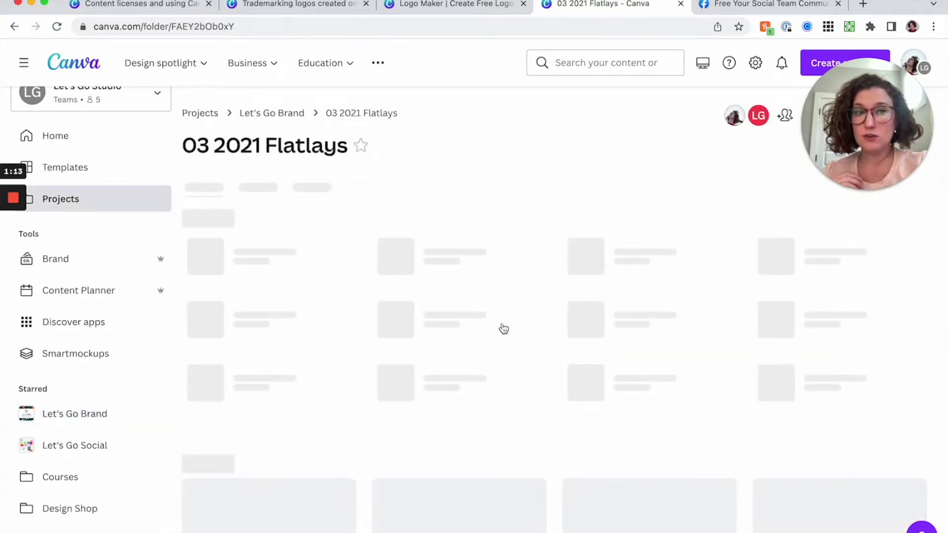
pyautogui.scroll(-7, 494, 329)
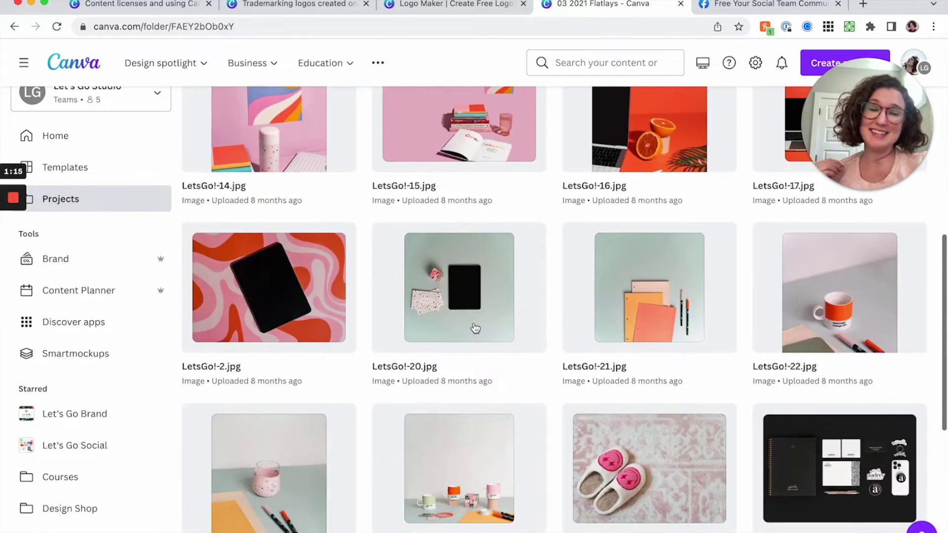
pyautogui.scroll(-15, 475, 328)
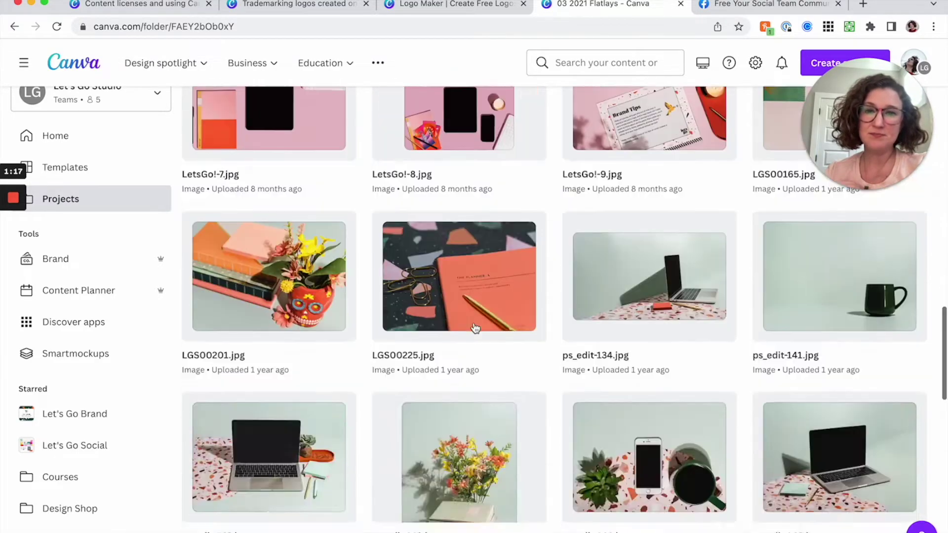
pyautogui.scroll(-10, 476, 328)
pyautogui.scroll(20, 321, 116)
pyautogui.click(285, 115)
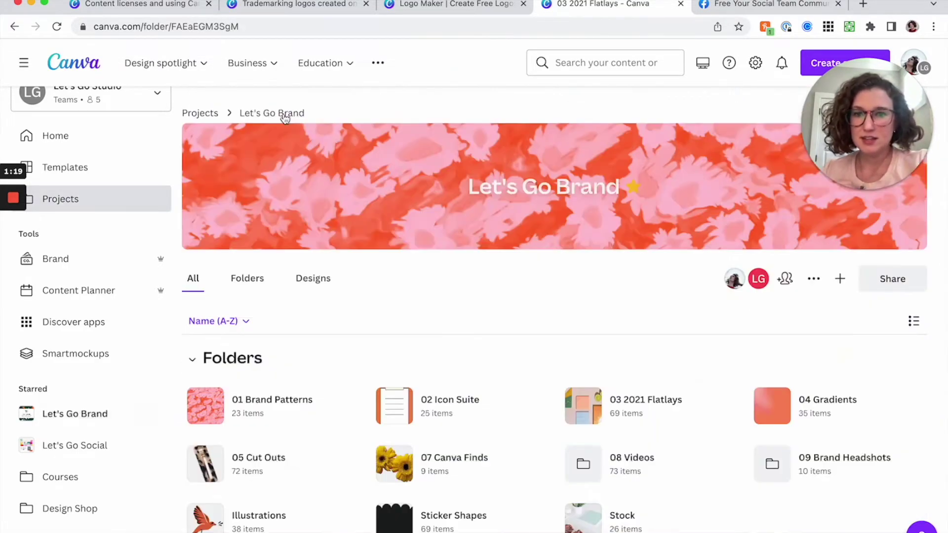
# Step: Browse the 04 Gradients folder, then open the 05 Cut Outs folder
pyautogui.scroll(-3, 612, 333)
pyautogui.click(856, 352)
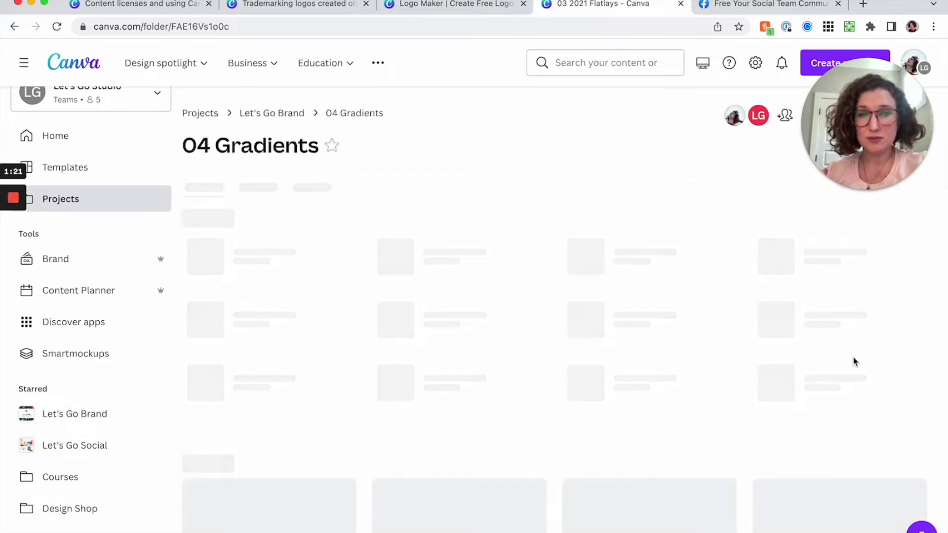
pyautogui.scroll(-10, 482, 330)
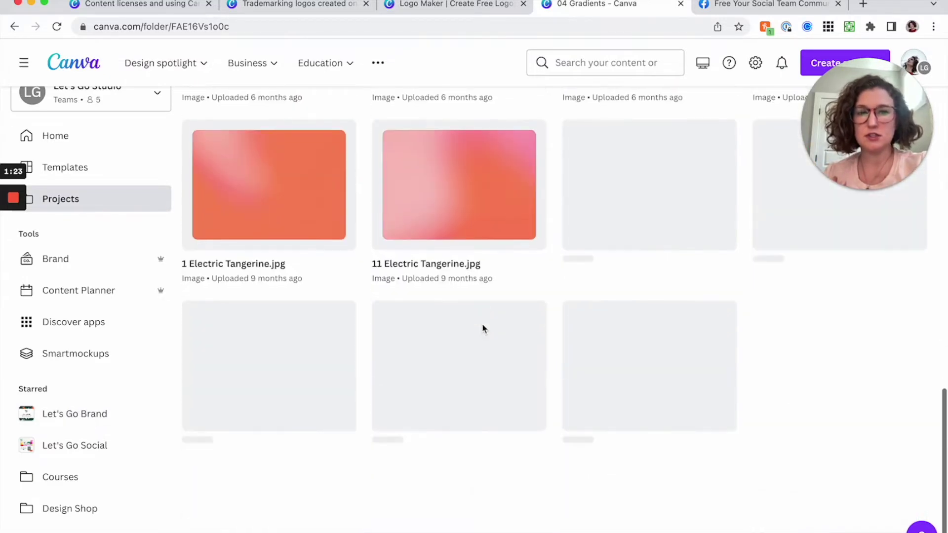
pyautogui.scroll(-10, 483, 329)
pyautogui.scroll(15, 473, 324)
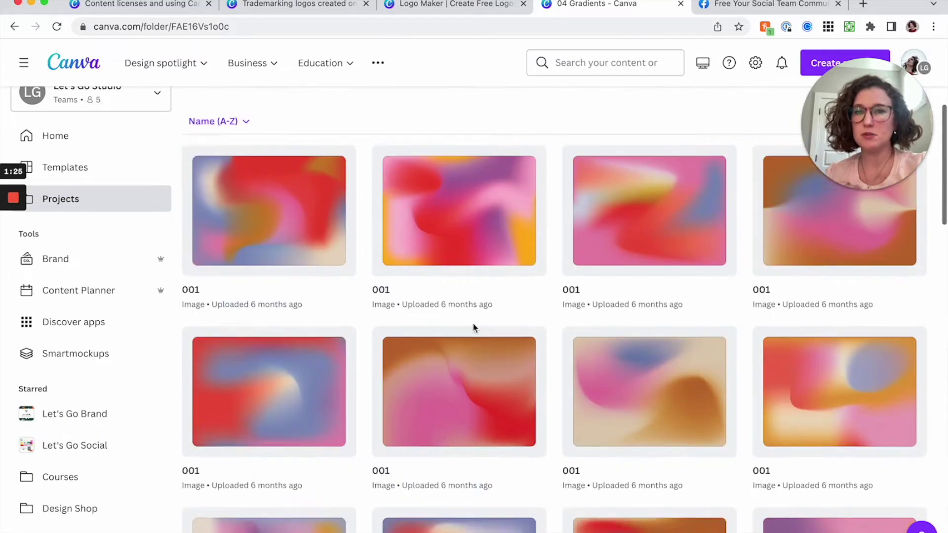
pyautogui.click(289, 119)
pyautogui.scroll(-3, 374, 336)
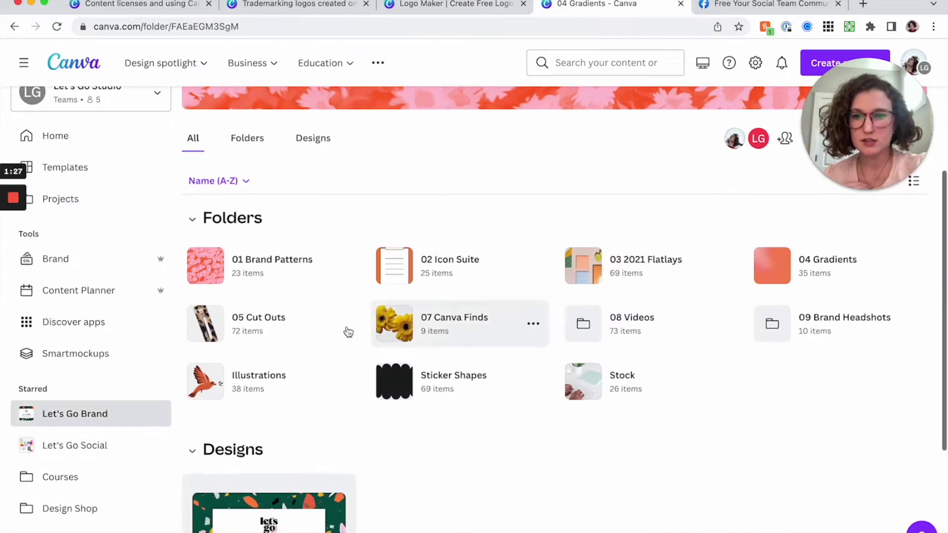
pyautogui.click(306, 334)
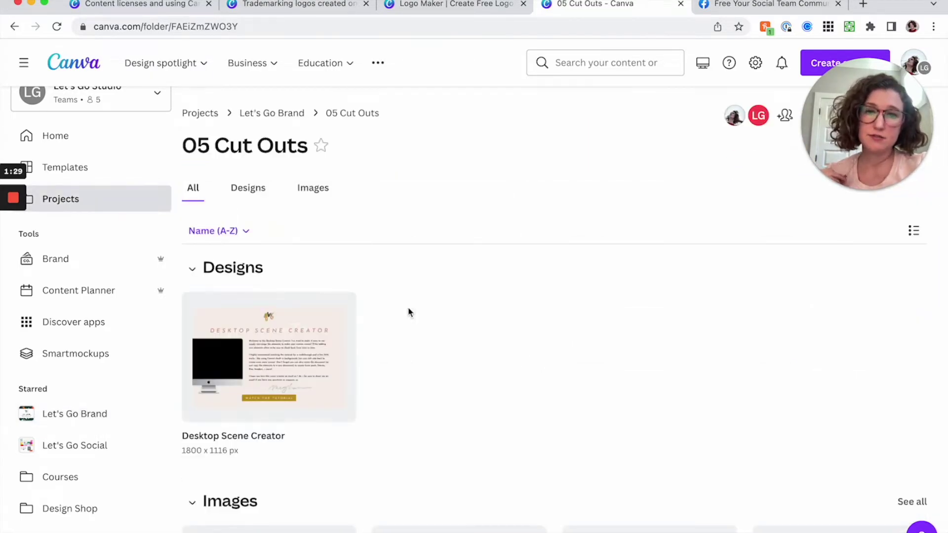
pyautogui.scroll(-12, 408, 312)
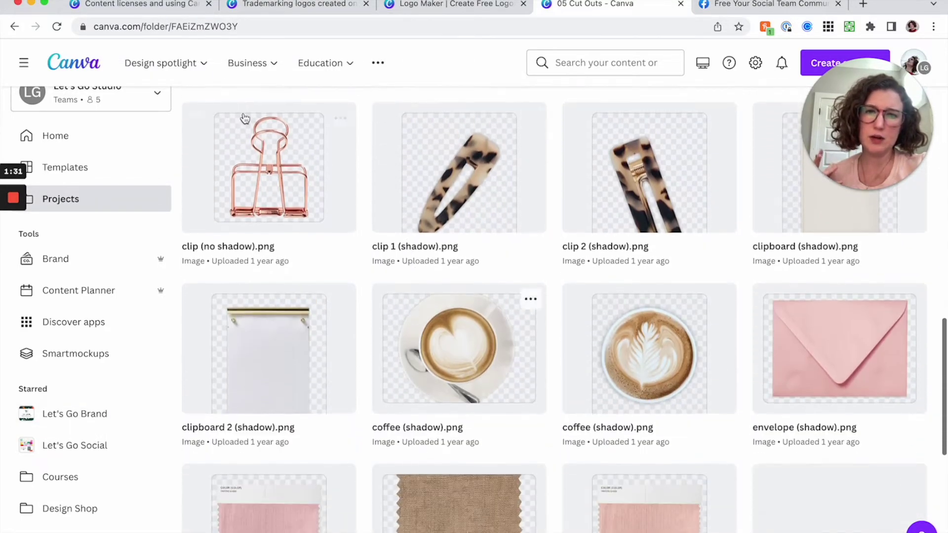
pyautogui.scroll(12, 297, 222)
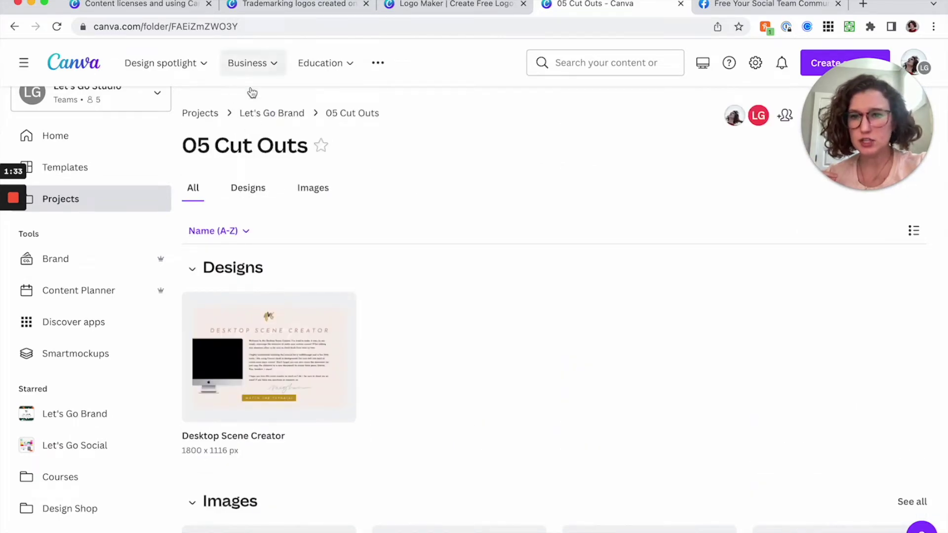
pyautogui.click(271, 113)
pyautogui.scroll(-6, 390, 260)
pyautogui.scroll(3, 439, 334)
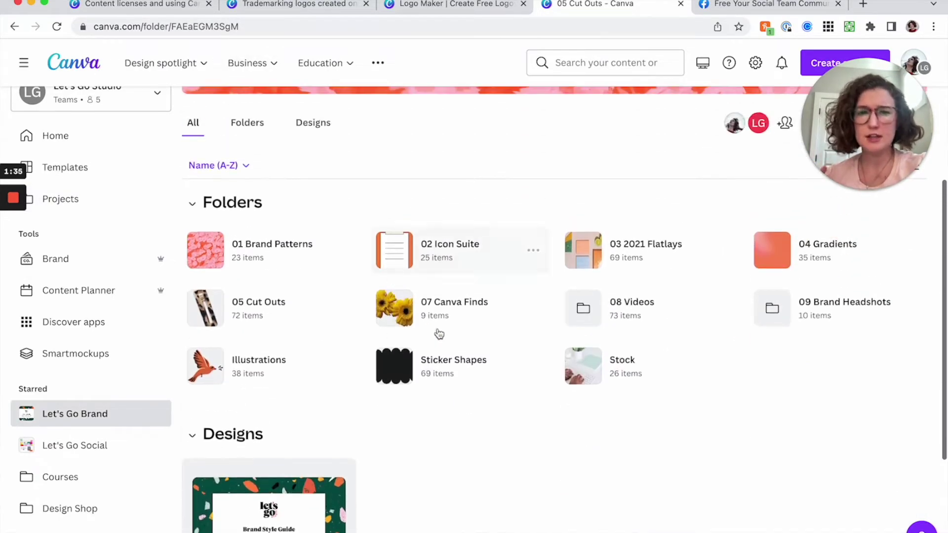
pyautogui.scroll(-1, 446, 345)
pyautogui.scroll(4, 446, 345)
pyautogui.scroll(-5, 449, 347)
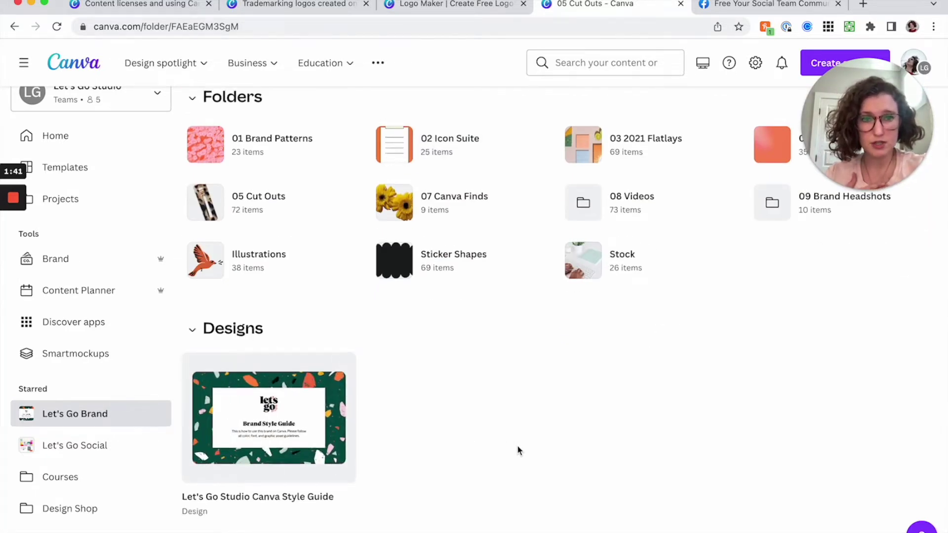
pyautogui.scroll(3, 834, 340)
pyautogui.click(863, 326)
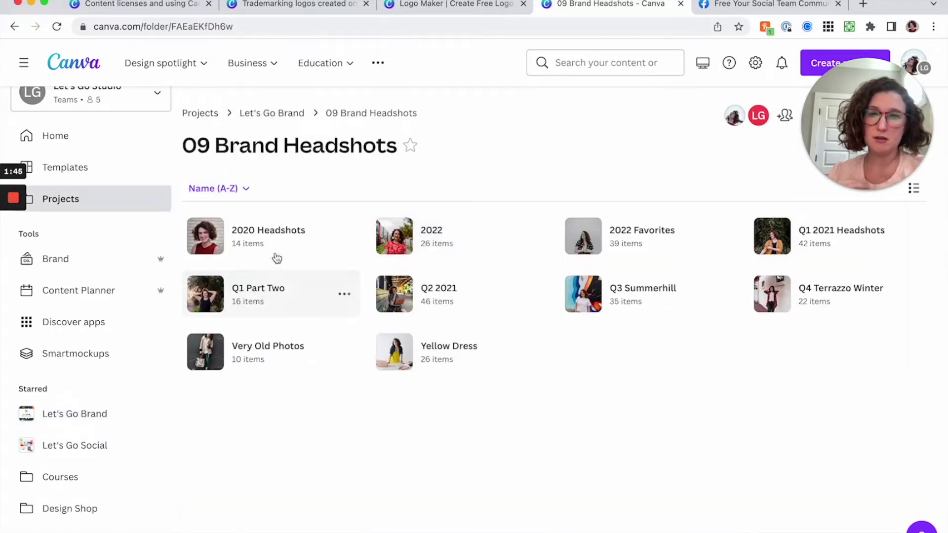
# Step: Browse the 2022 headshots photos, then jump back to the Let's Go Brand folder
pyautogui.click(445, 254)
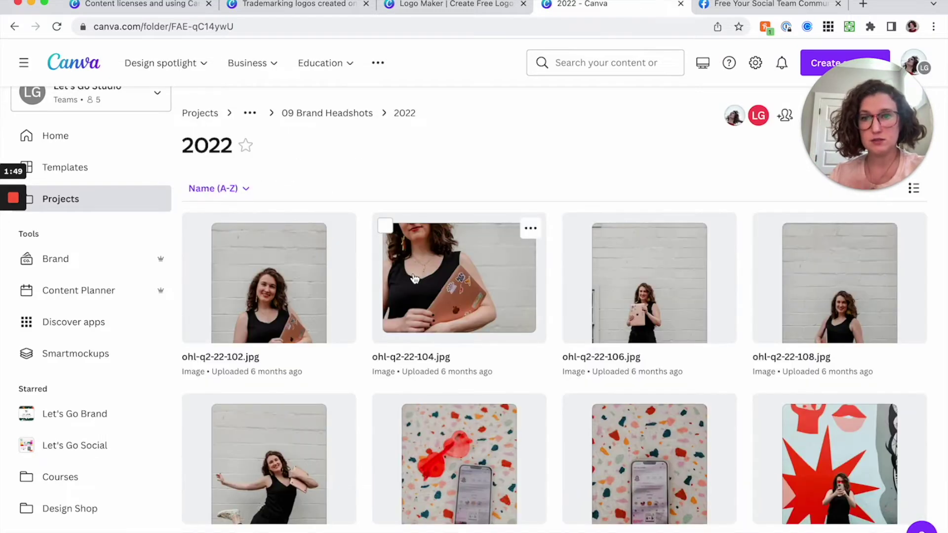
pyautogui.scroll(-5, 414, 279)
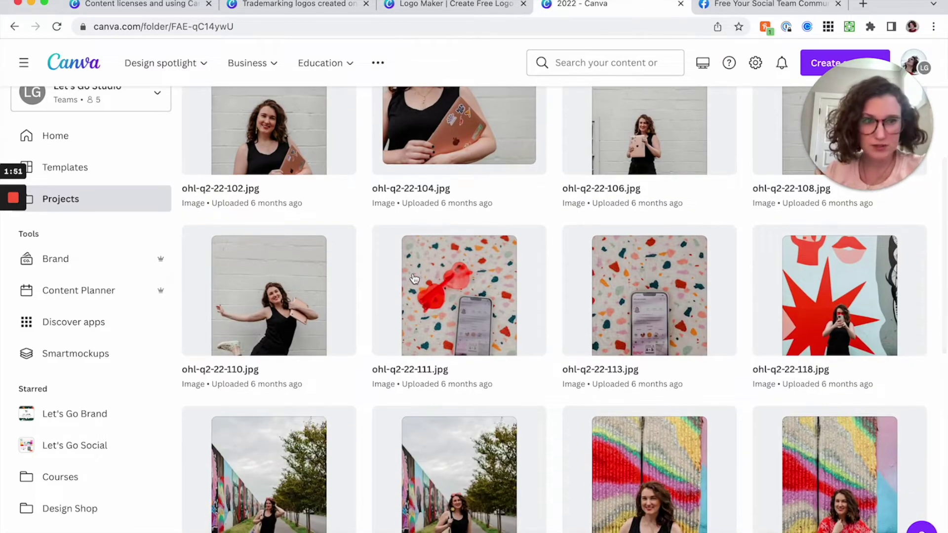
pyautogui.scroll(5, 414, 279)
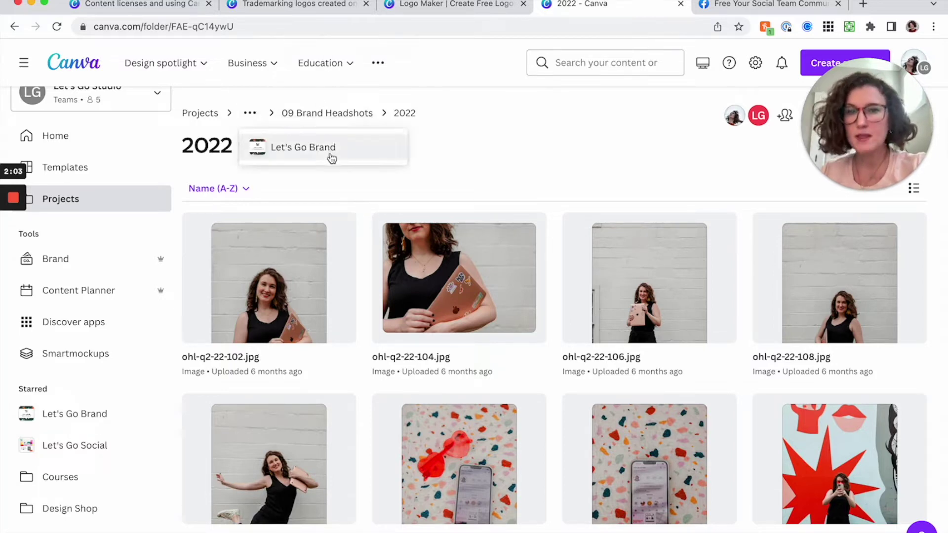
pyautogui.click(331, 157)
# Step: Open 07 Canva Finds and view graphics like Chicory Flower and Summer Monstera Leaf
pyautogui.scroll(-2, 417, 369)
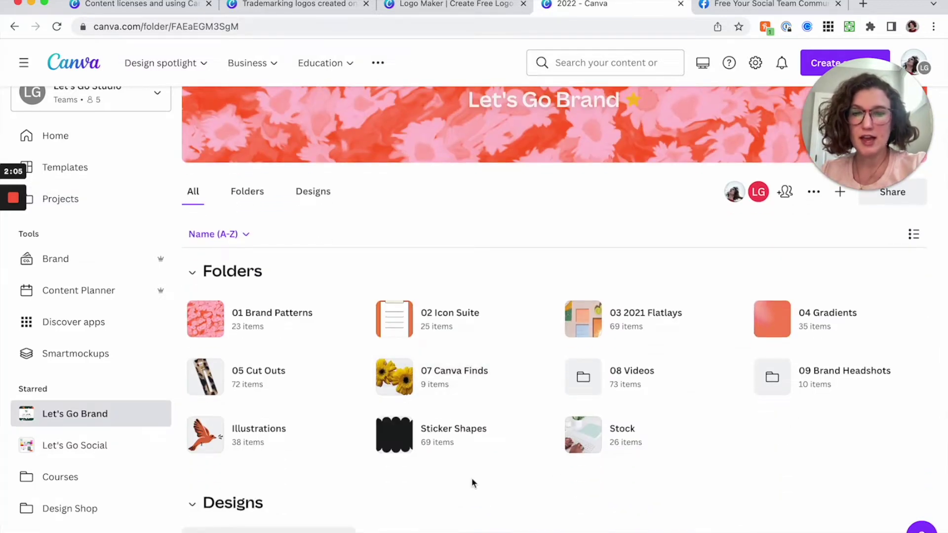
pyautogui.click(443, 397)
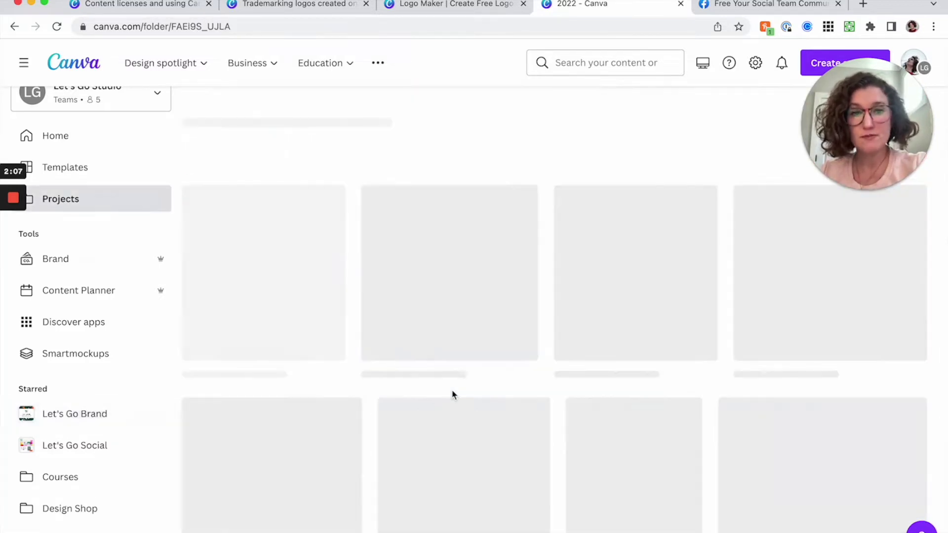
pyautogui.scroll(-5, 408, 303)
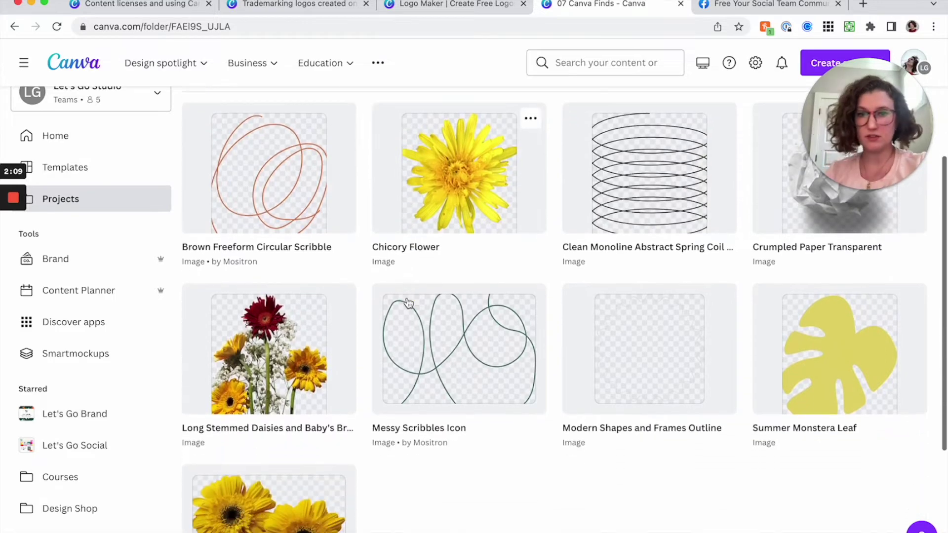
pyautogui.scroll(3, 408, 303)
pyautogui.scroll(2, 455, 229)
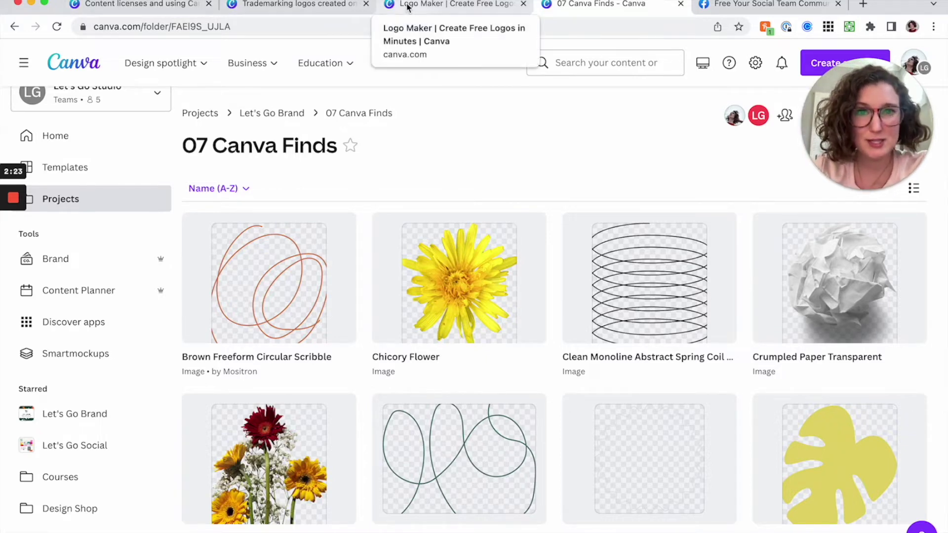
# Step: Open Canva Tip Weekly from Home's recent designs and add a blank third page
pyautogui.click(57, 145)
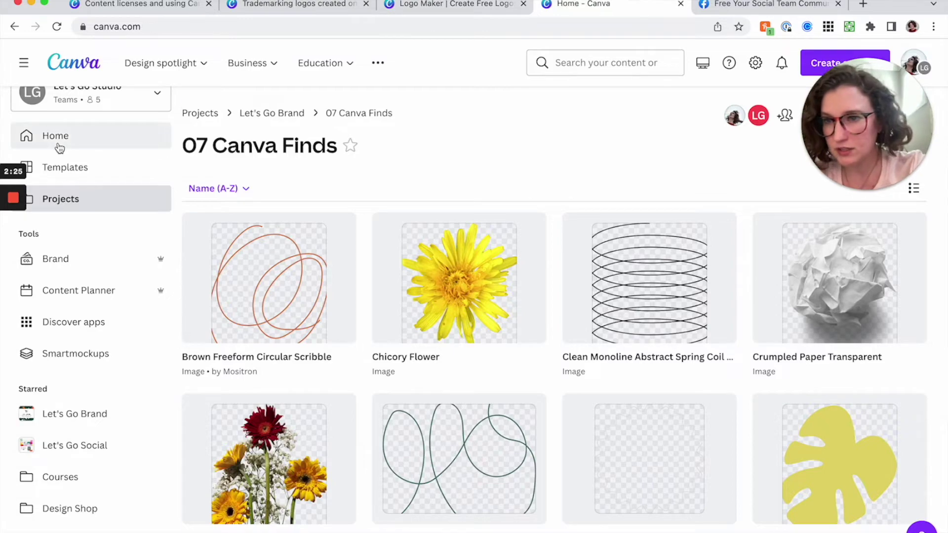
pyautogui.scroll(-10, 372, 402)
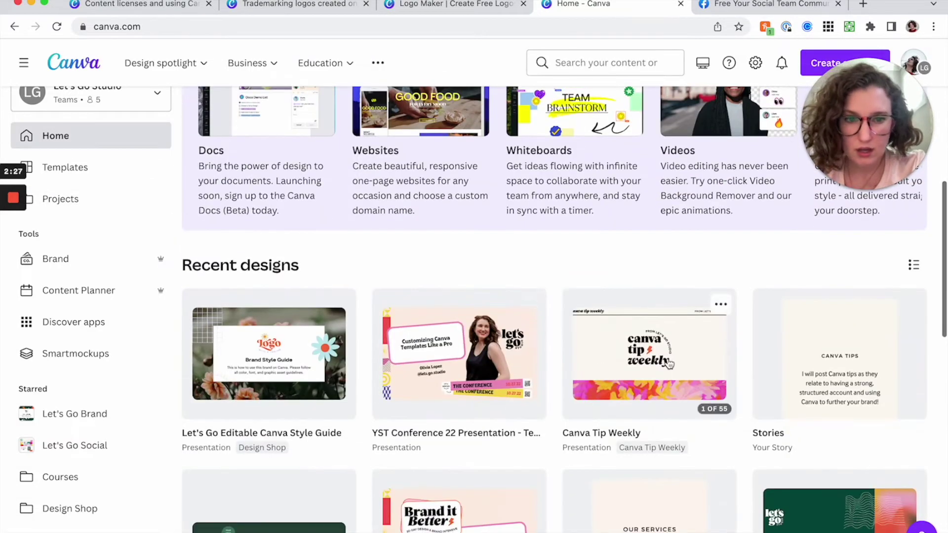
pyautogui.click(650, 355)
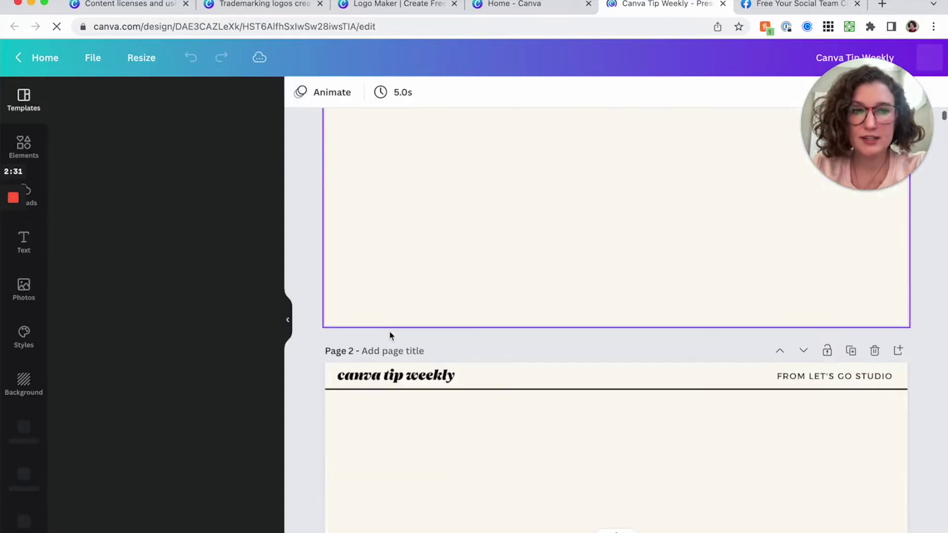
pyautogui.click(897, 296)
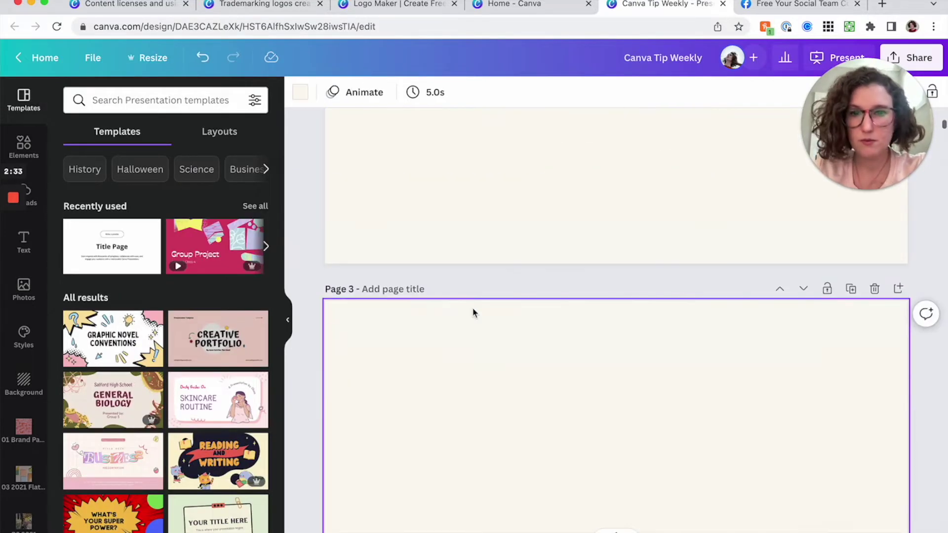
# Step: Add the green monstera leaf graphic from Elements to the middle of Page 3
pyautogui.click(24, 145)
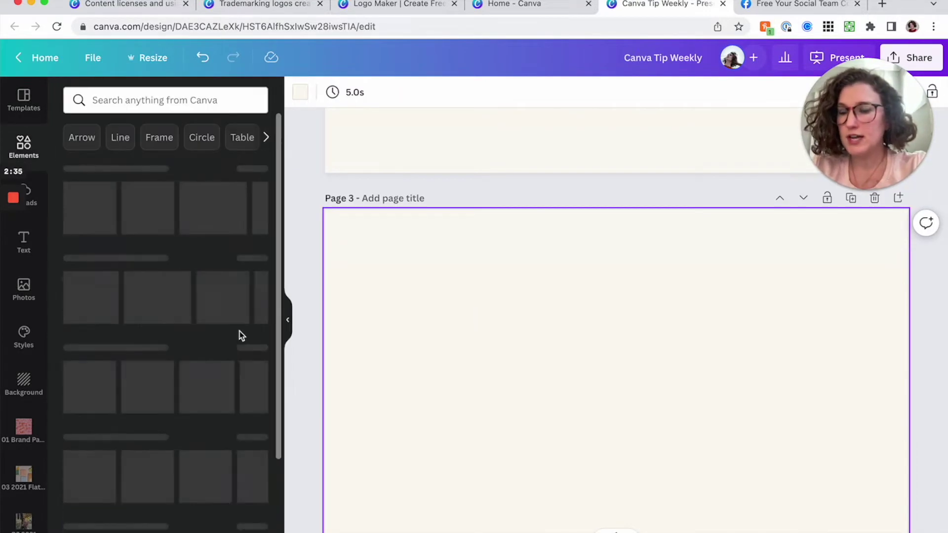
pyautogui.scroll(-2, 217, 326)
pyautogui.click(90, 267)
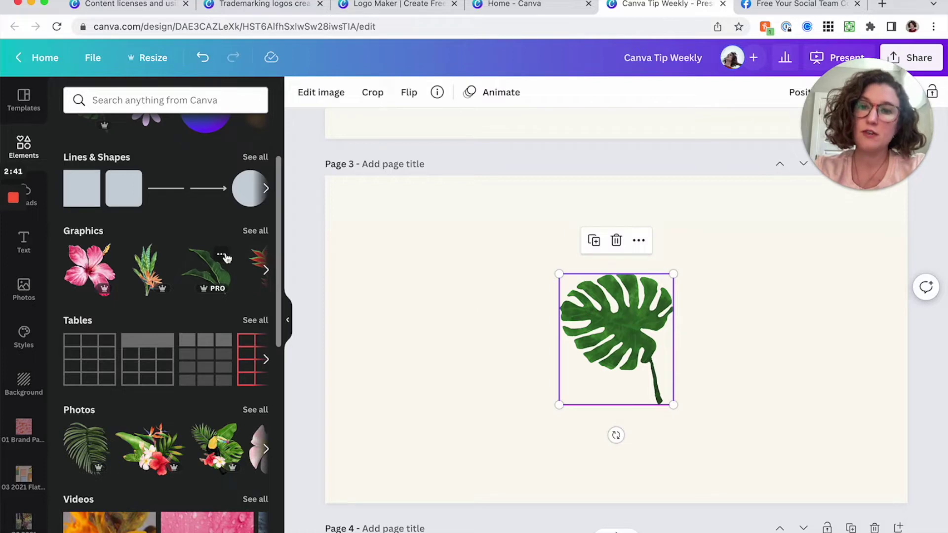
# Step: Open the leaf's Add to folder list under Your projects, then dismiss it and reselect the leaf
pyautogui.click(223, 256)
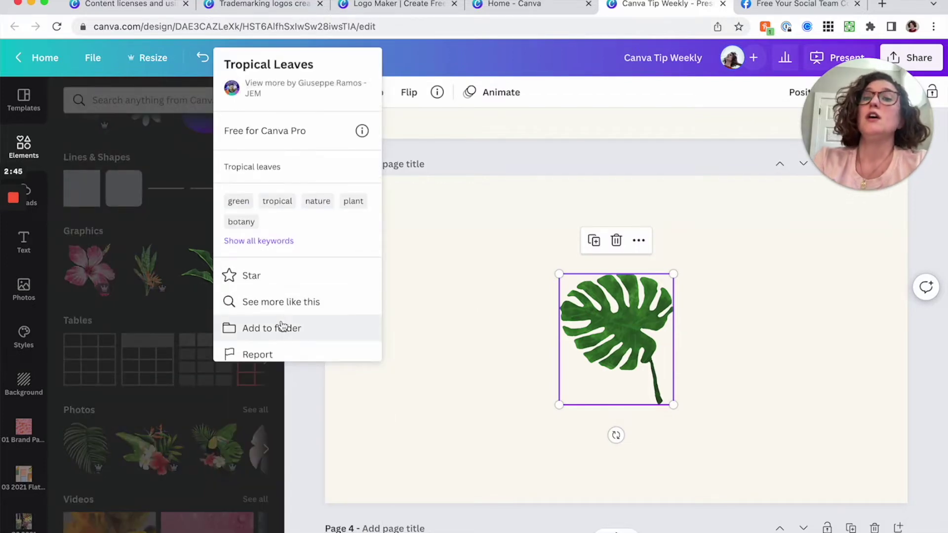
pyautogui.click(281, 327)
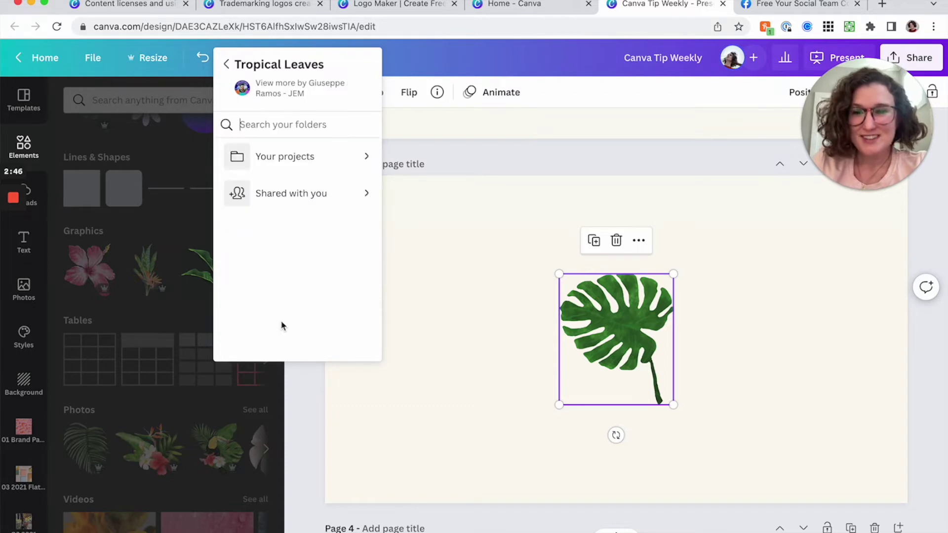
pyautogui.click(367, 161)
pyautogui.scroll(-2, 297, 203)
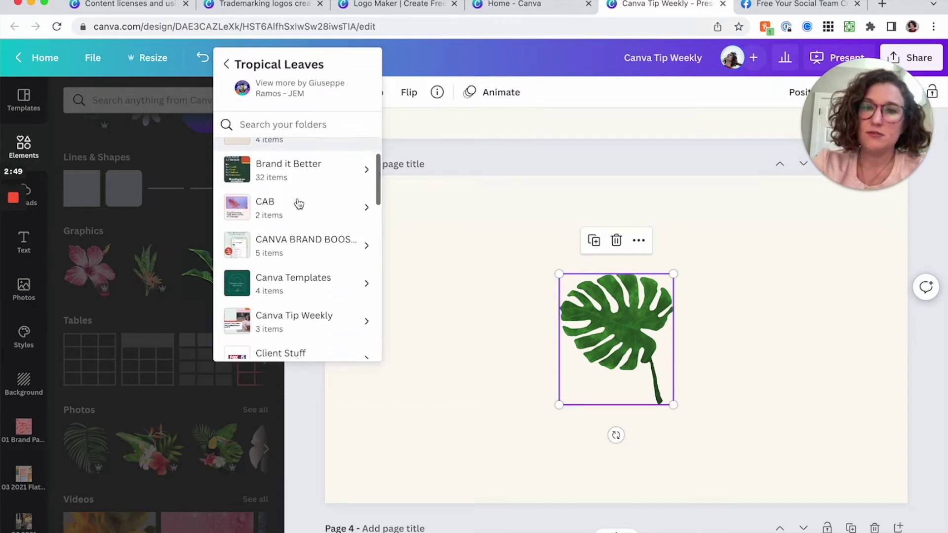
pyautogui.click(457, 282)
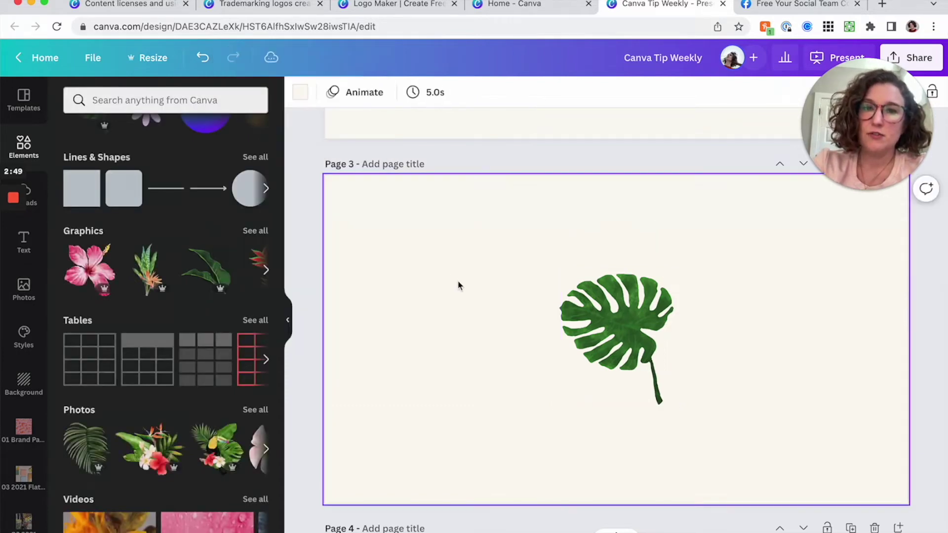
pyautogui.click(609, 318)
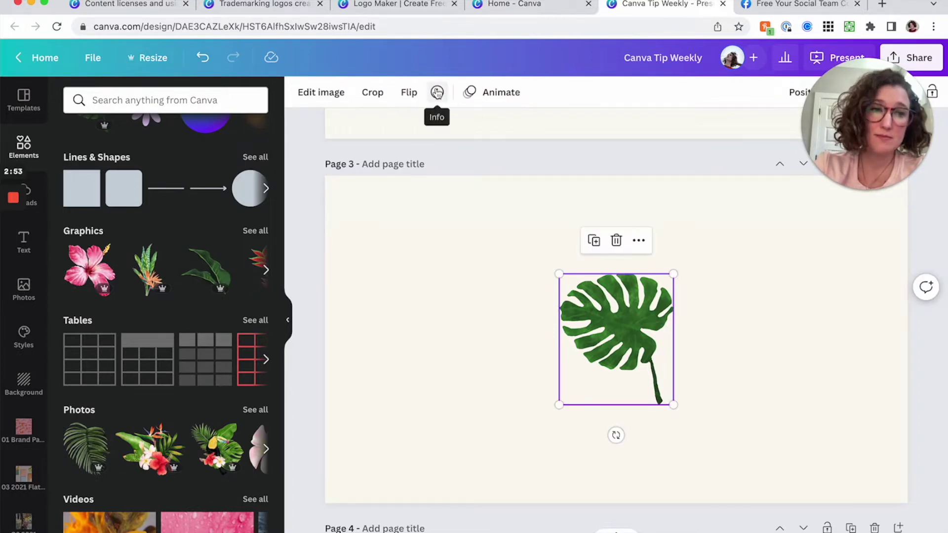
# Step: Move the monstera leaf into Let's Go Brand via Add to folder, then return to Home
pyautogui.click(437, 92)
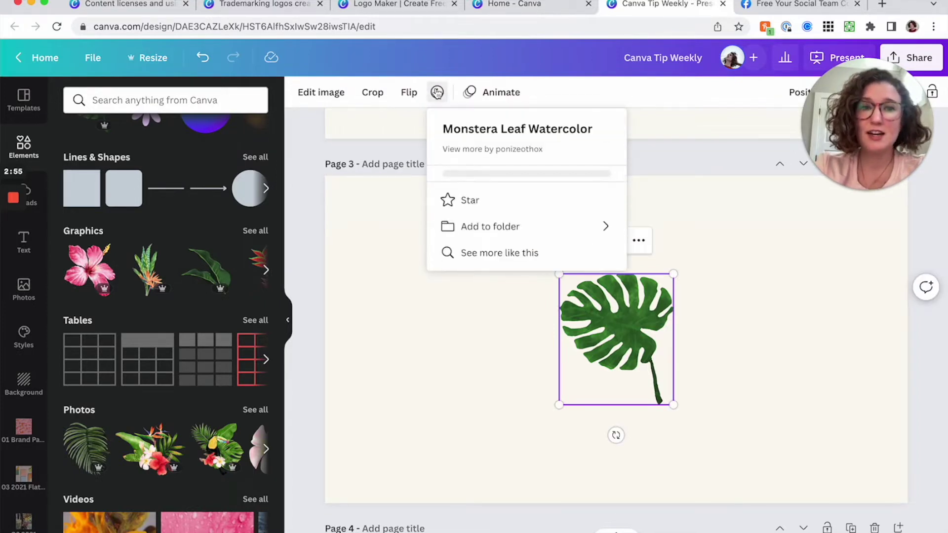
pyautogui.click(524, 334)
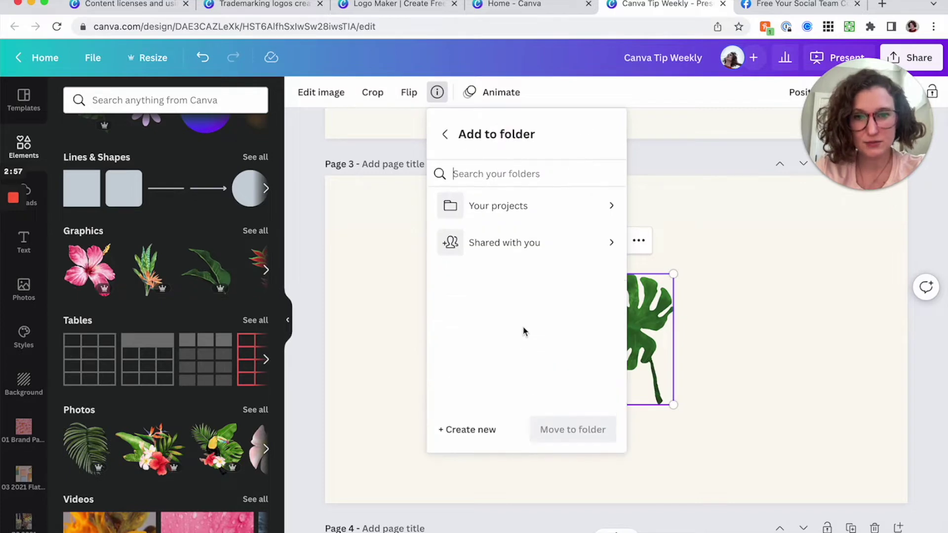
pyautogui.click(609, 214)
pyautogui.scroll(-10, 534, 262)
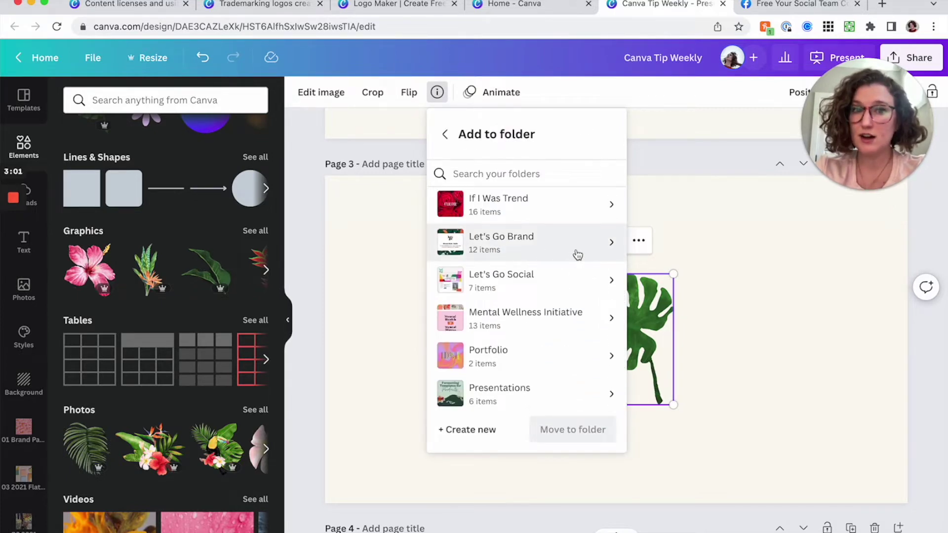
pyautogui.click(578, 255)
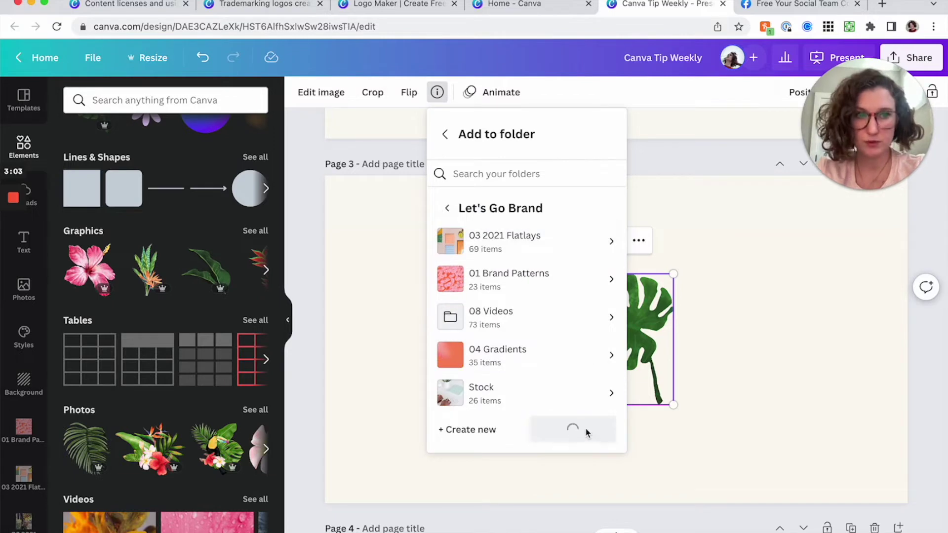
pyautogui.click(511, 373)
pyautogui.scroll(1, 506, 375)
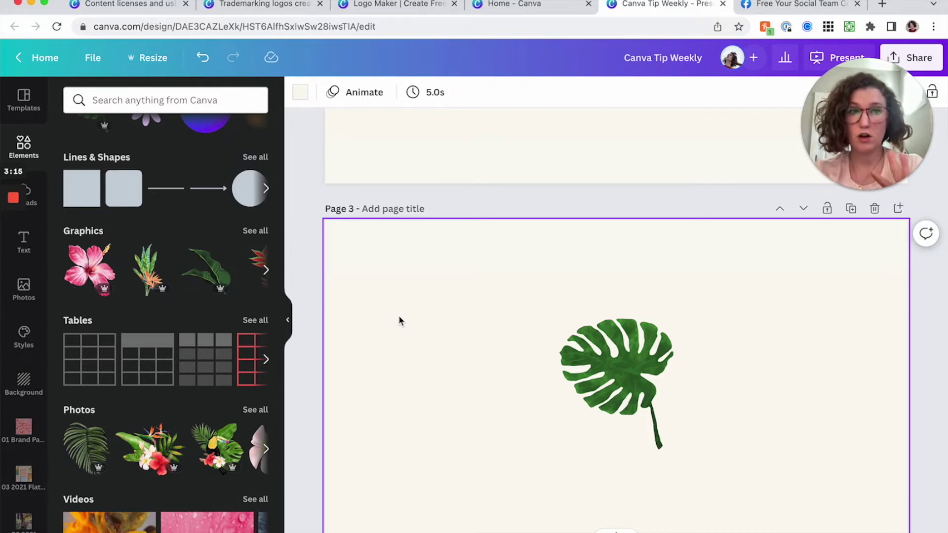
pyautogui.click(482, 11)
# Step: Browse the LetsGo! photos in 03 2021 Flatlays from starred Let's Go Brand, then open a new tab
pyautogui.scroll(-1, 295, 272)
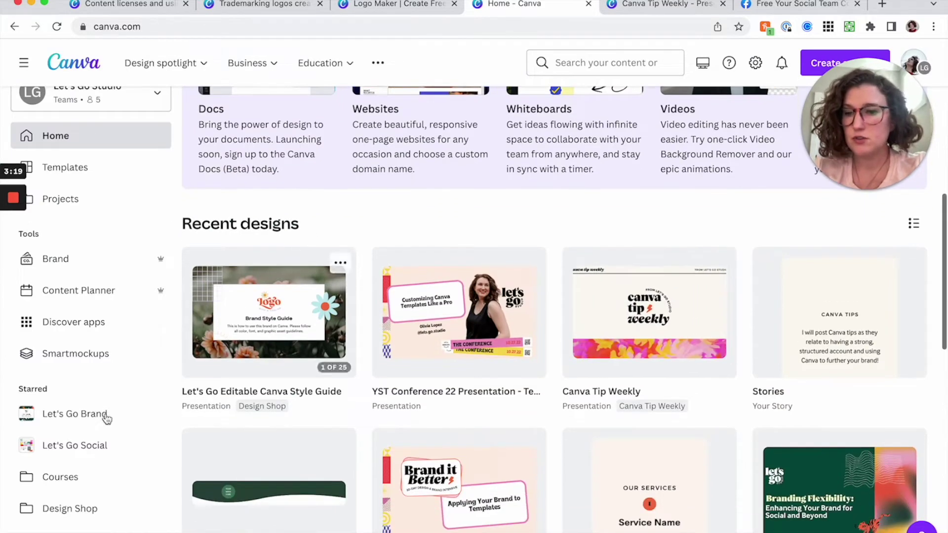
pyautogui.click(105, 417)
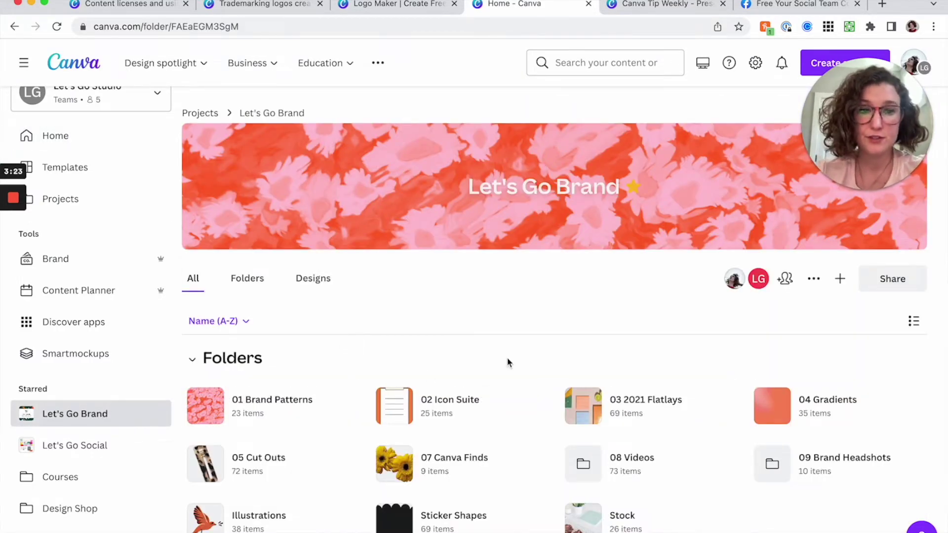
pyautogui.scroll(-2, 508, 364)
pyautogui.click(654, 355)
pyautogui.scroll(-2, 445, 304)
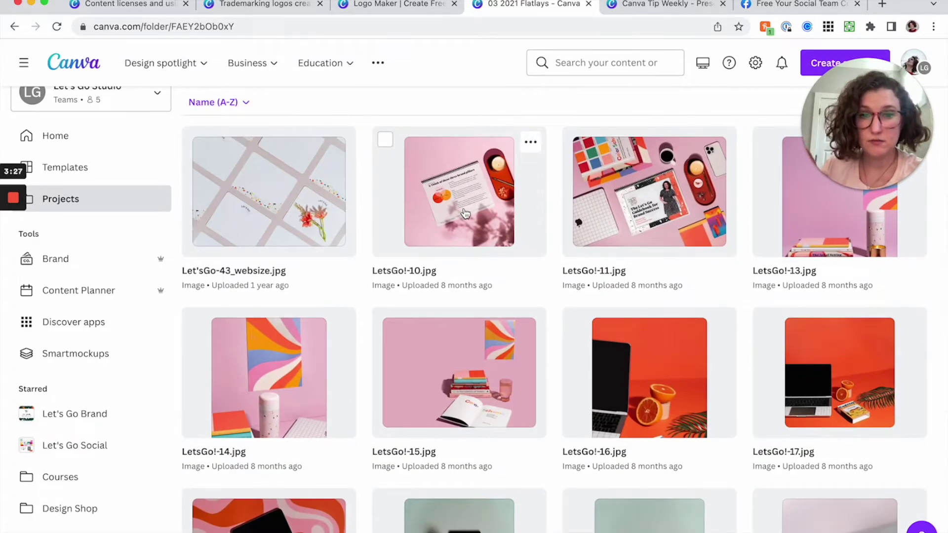
pyautogui.scroll(-2, 459, 355)
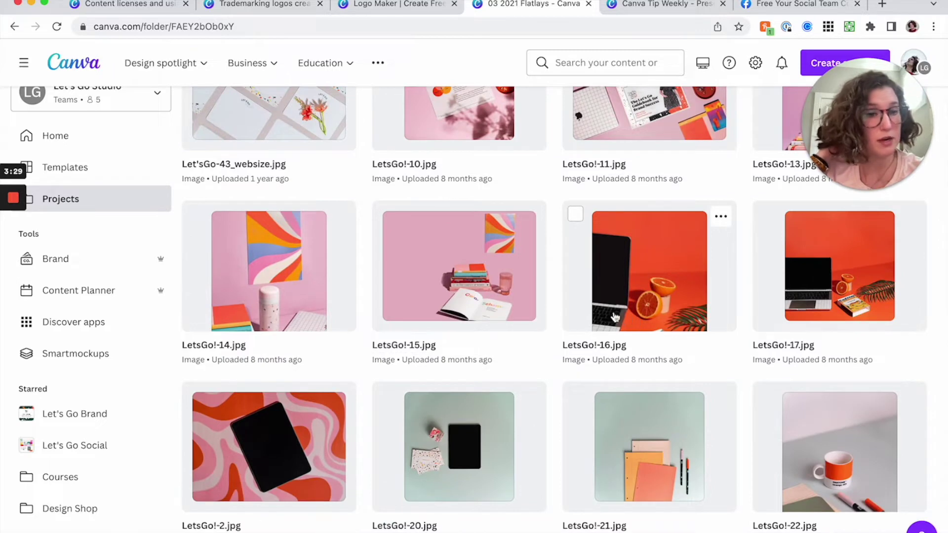
pyautogui.scroll(-3, 488, 297)
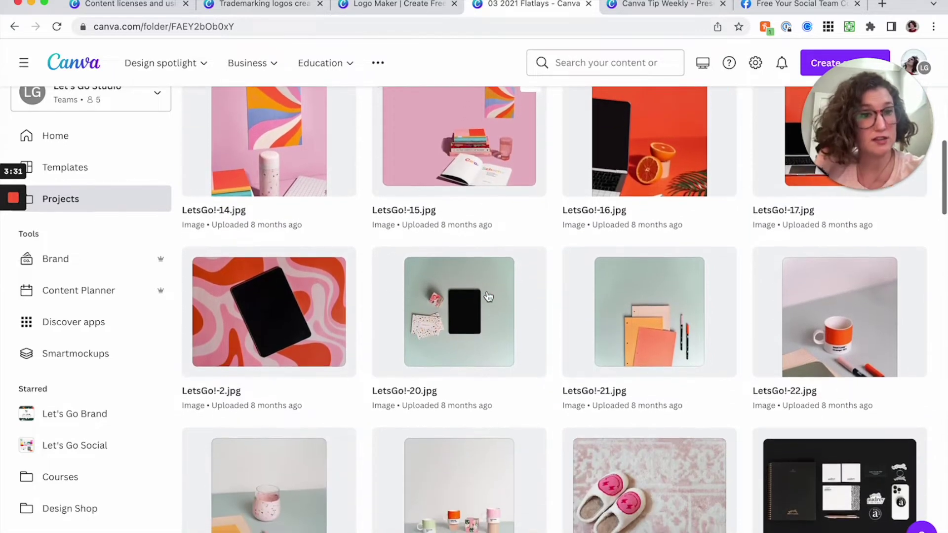
pyautogui.scroll(-1, 488, 296)
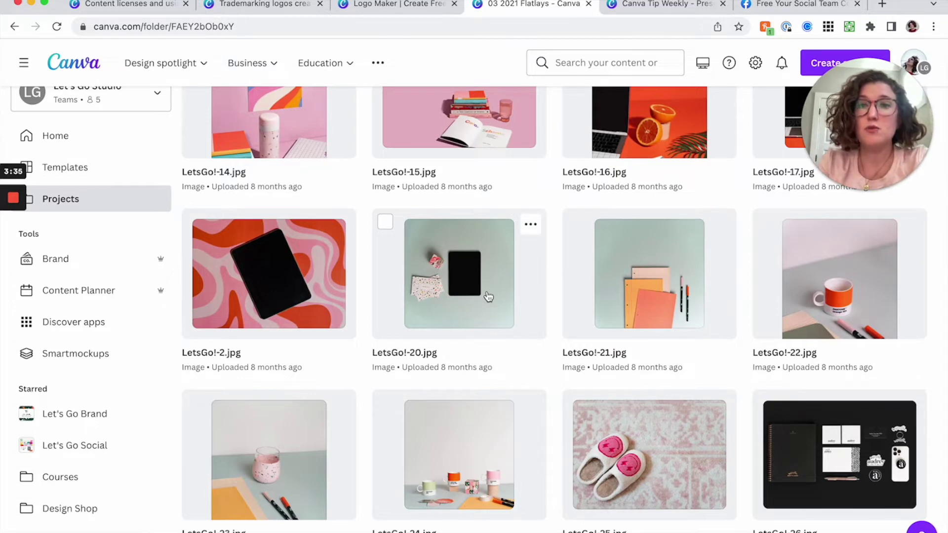
pyautogui.press('super+t')
# Step: Load the ColorJoy Stock dashboard and enter 'inspired stock photos' in another tab
pyautogui.write('color')
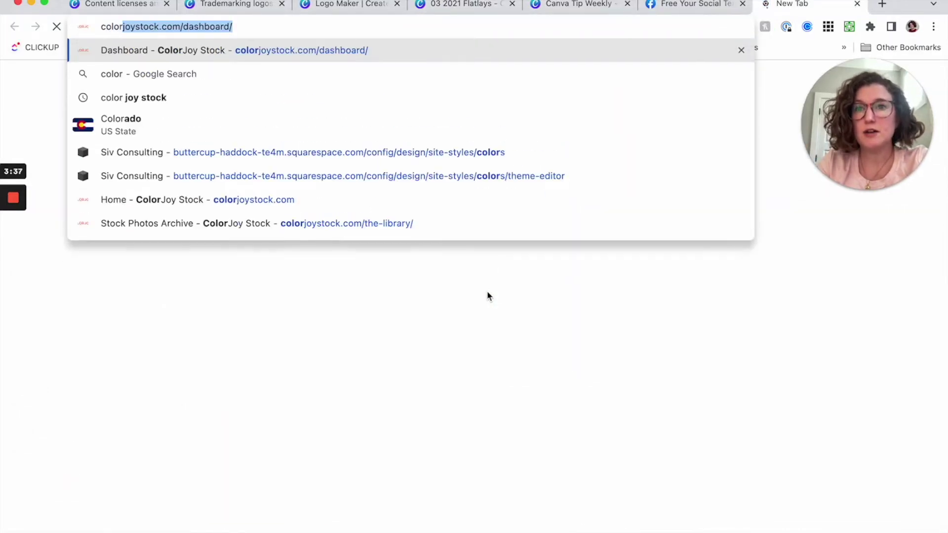
pyautogui.press('Return')
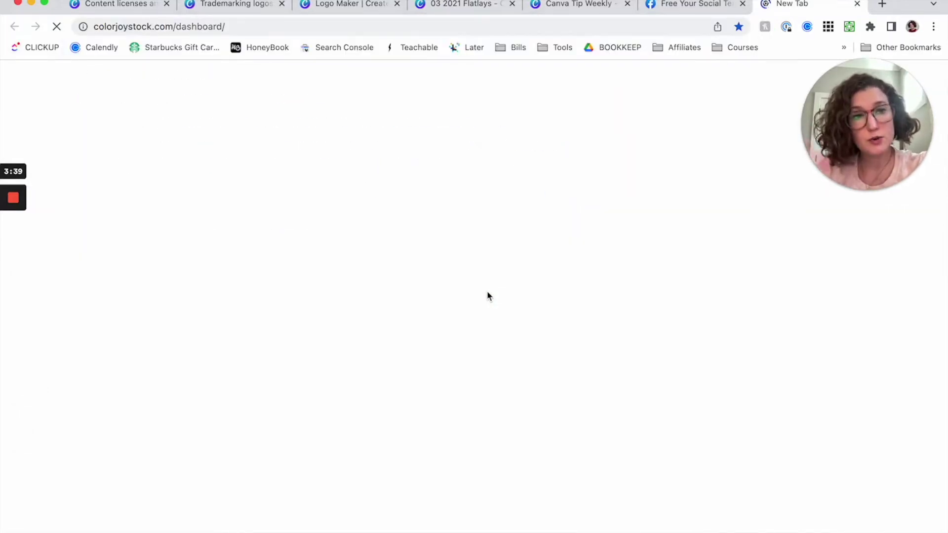
pyautogui.press('super+t')
pyautogui.write('inspired stock')
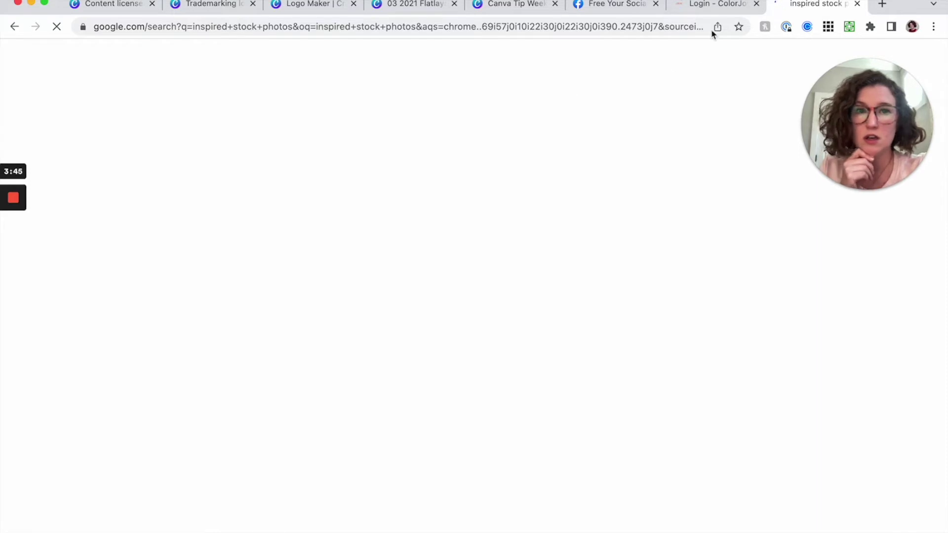
pyautogui.click(707, 7)
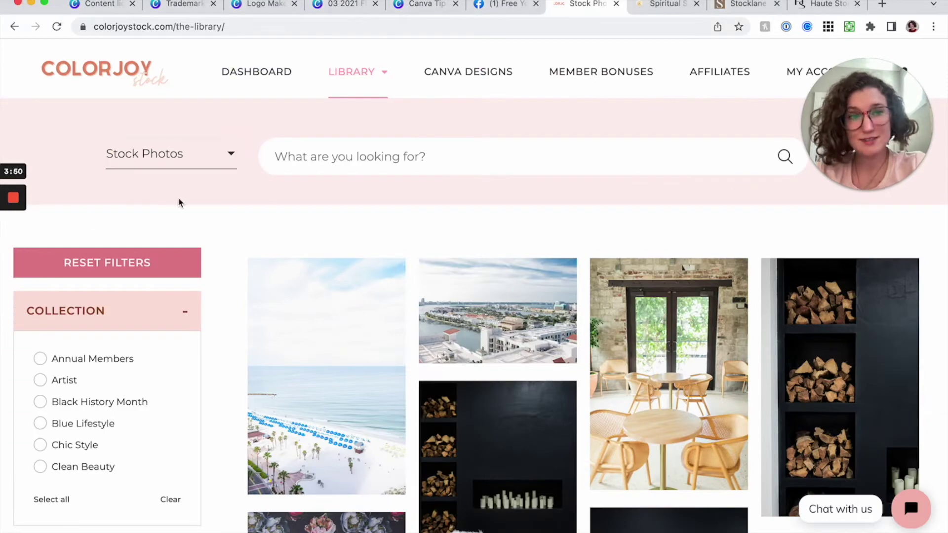
# Step: Scroll the ColorJoy Stock photo library from beach scenes down to flatlays and food
pyautogui.scroll(-10, 269, 279)
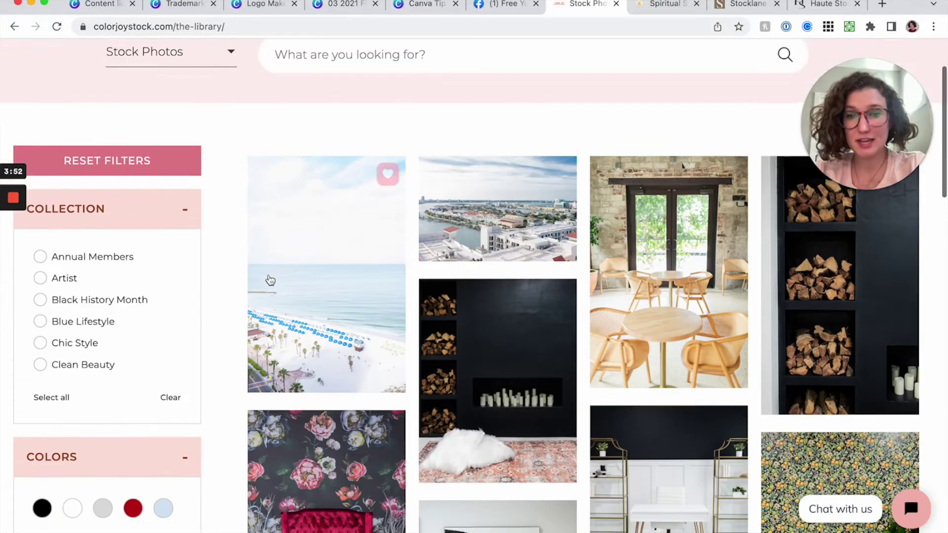
pyautogui.scroll(-13, 270, 280)
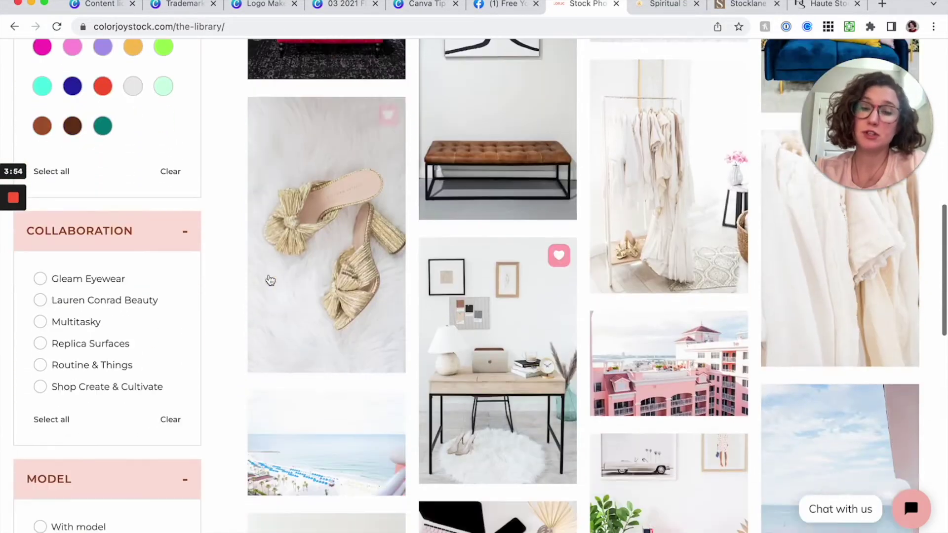
pyautogui.scroll(-5, 270, 280)
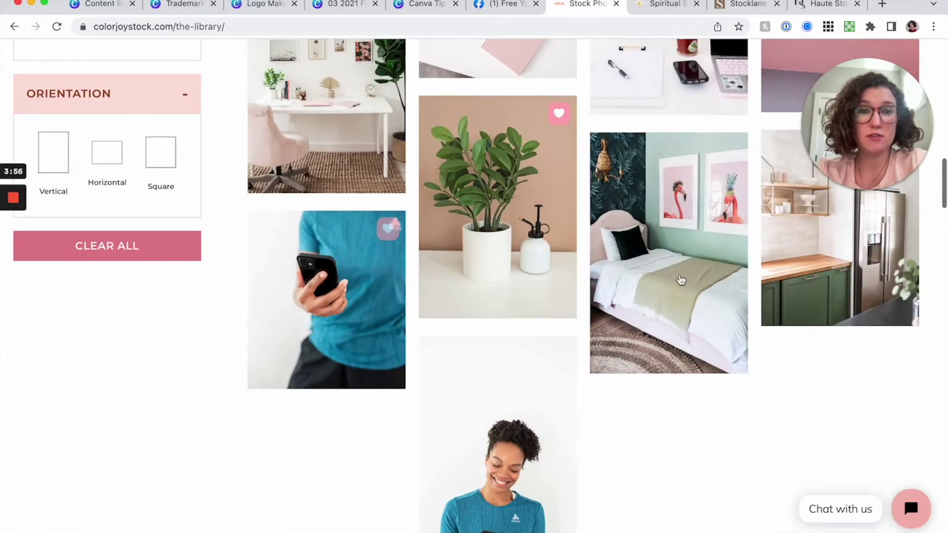
pyautogui.scroll(-15, 532, 238)
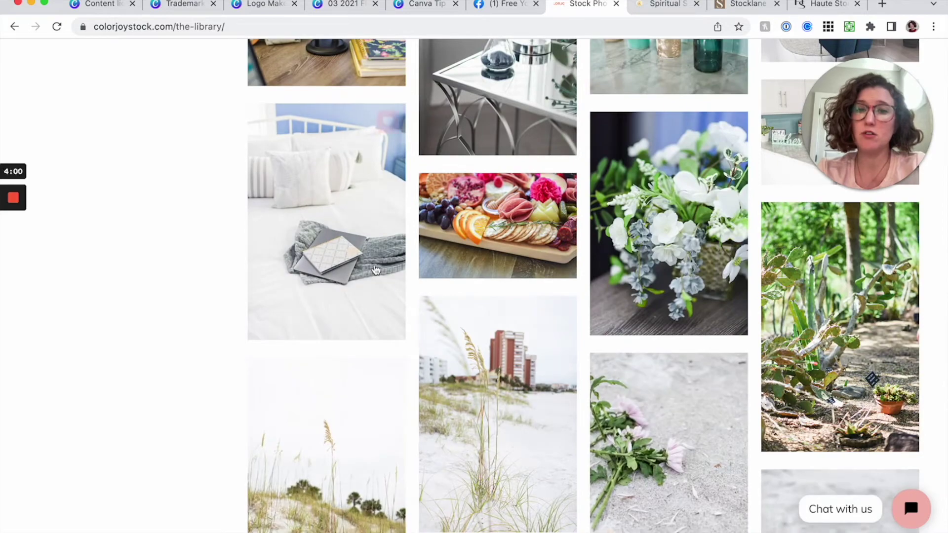
pyautogui.scroll(-15, 376, 267)
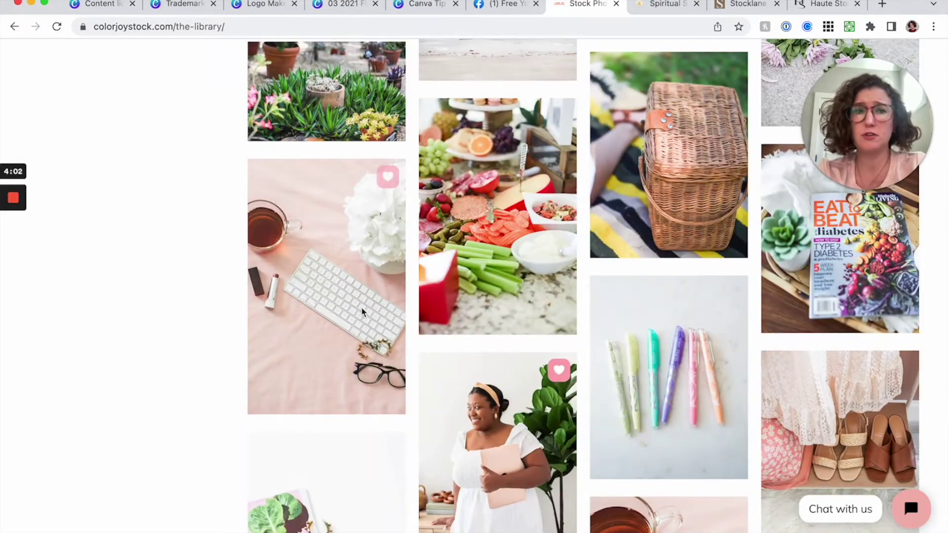
# Step: Review the Inspired Stock Shop membership offer
pyautogui.hotkey('ctrl', 'Tab')
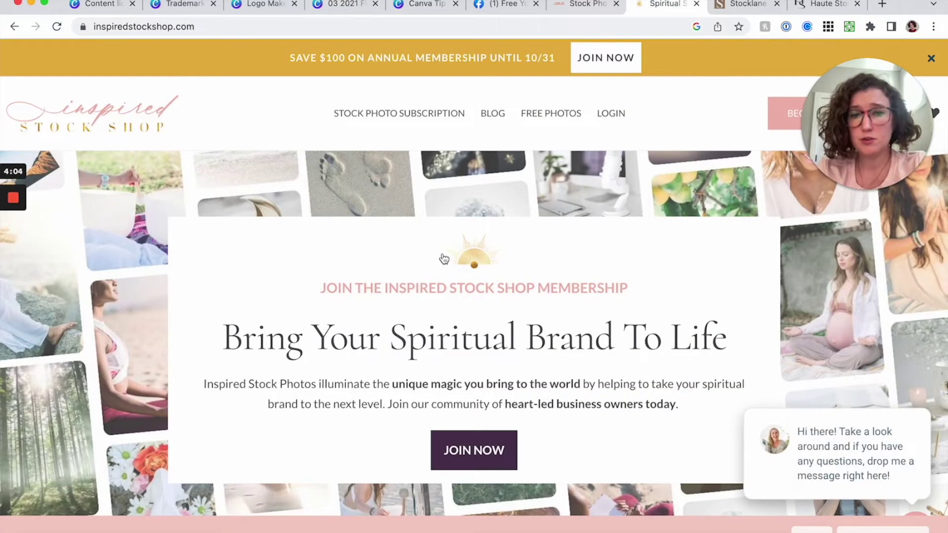
pyautogui.scroll(-3, 444, 259)
pyautogui.scroll(-15, 444, 258)
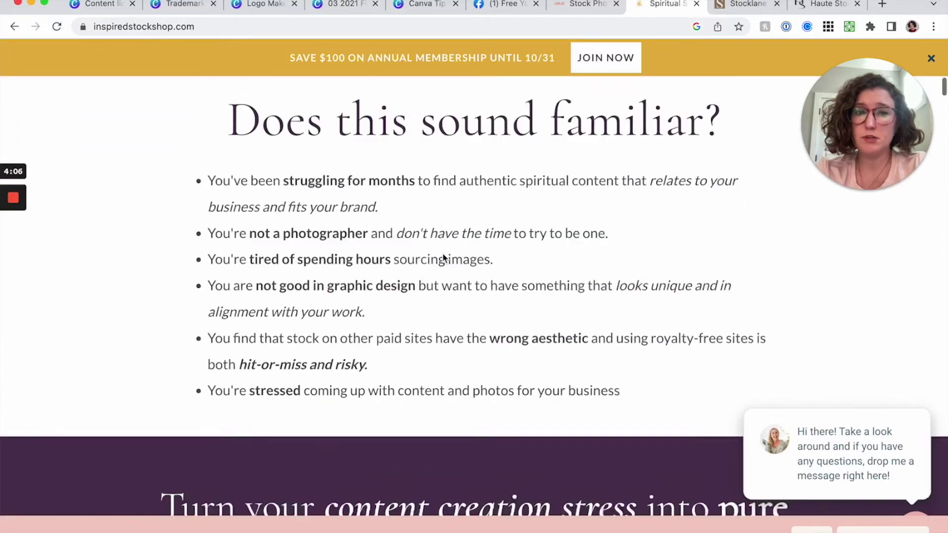
pyautogui.scroll(-20, 443, 253)
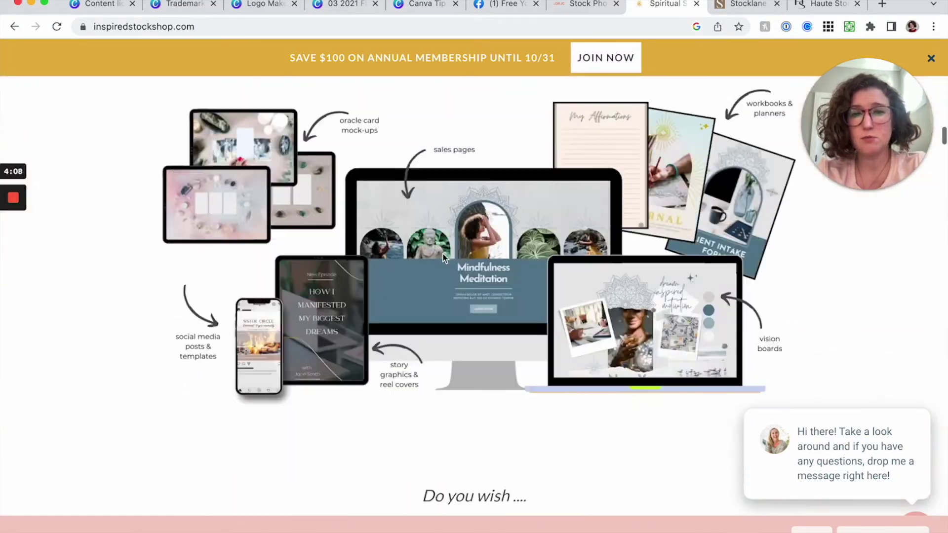
# Step: Review Stocklane's membership page, then move on to Haute Stock's homepage
pyautogui.hotkey('ctrl', 'Tab')
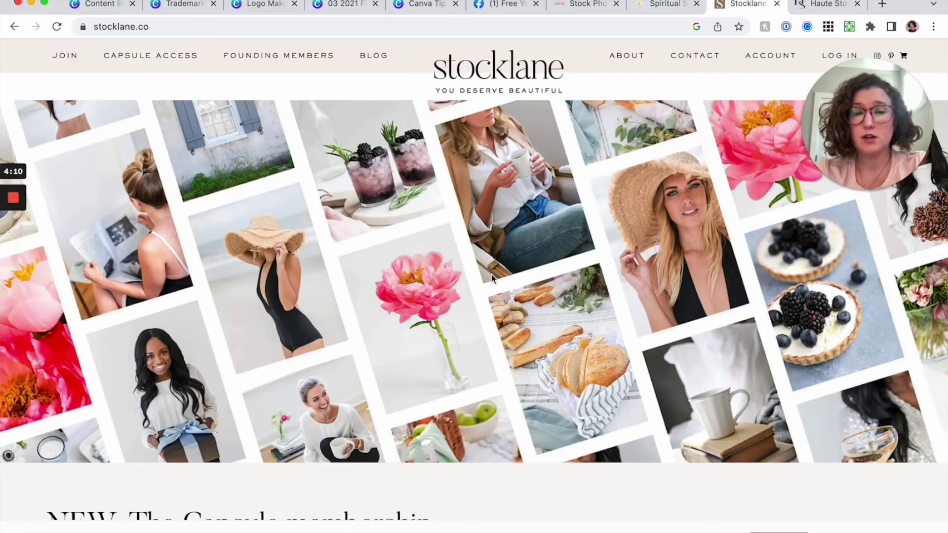
pyautogui.scroll(-15, 406, 274)
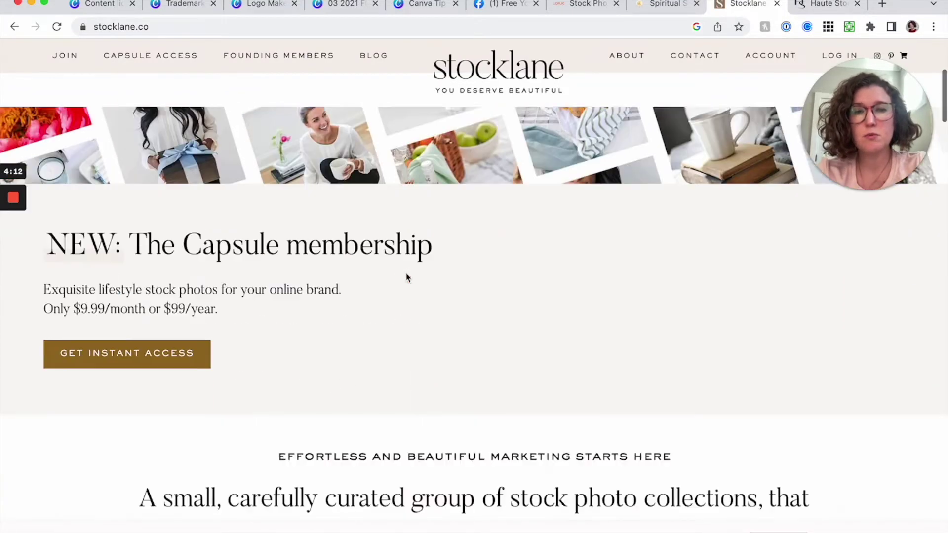
pyautogui.scroll(-3, 405, 273)
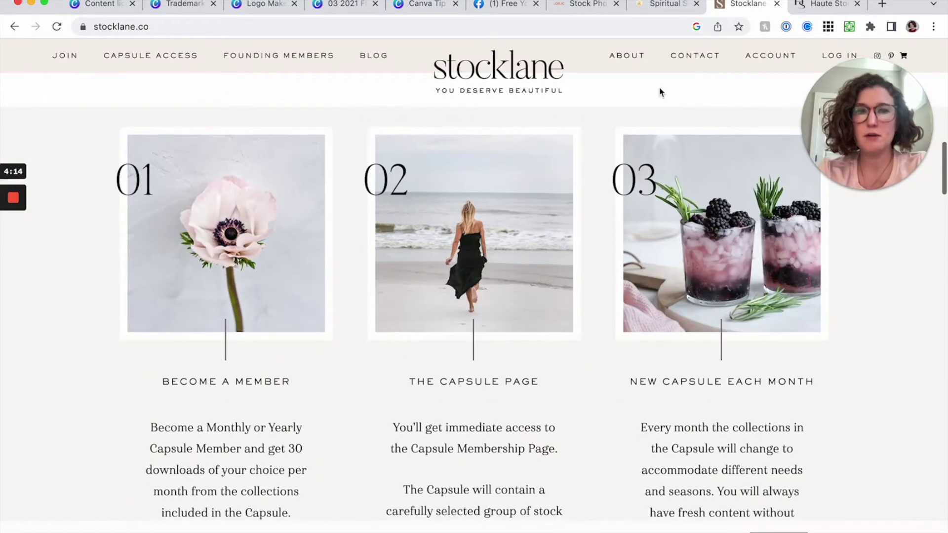
pyautogui.hotkey('ctrl', 'Tab')
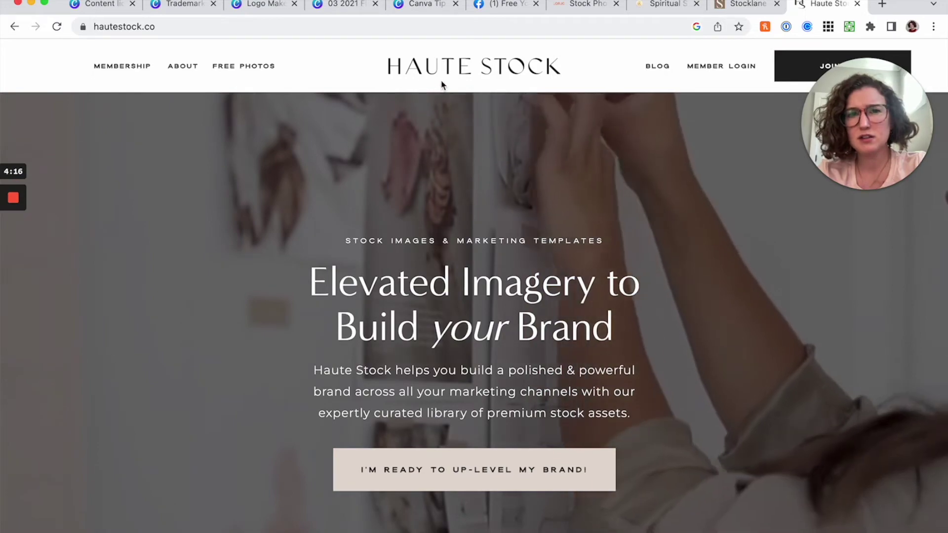
pyautogui.scroll(-10, 356, 195)
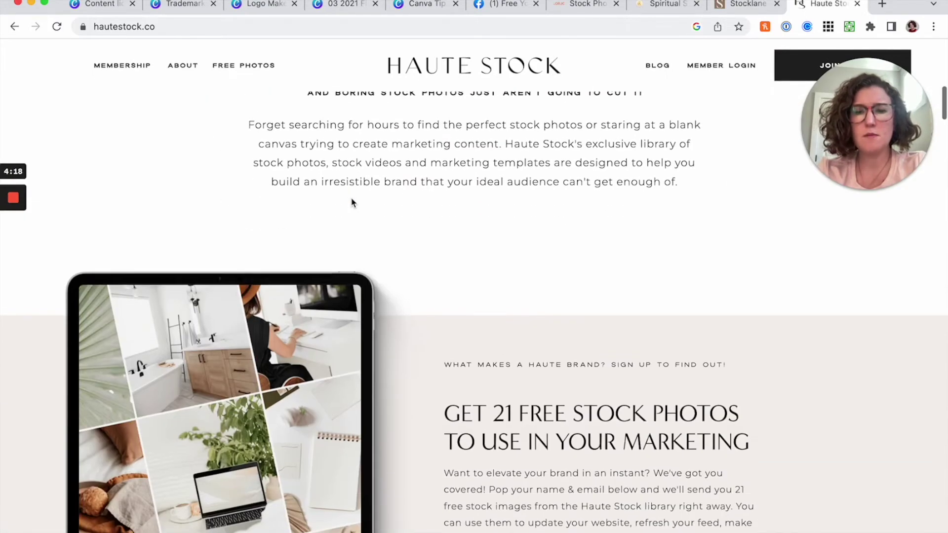
pyautogui.scroll(-10, 353, 202)
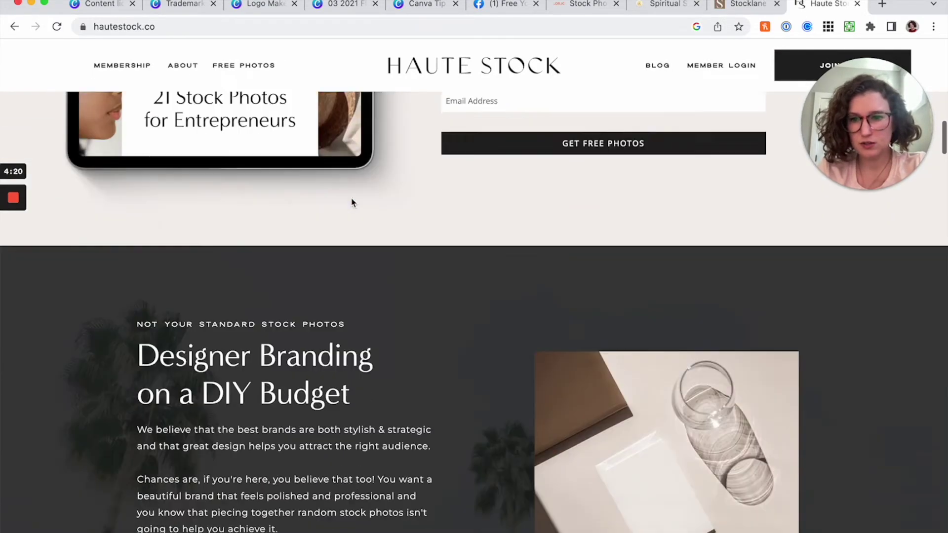
pyautogui.scroll(-1, 351, 197)
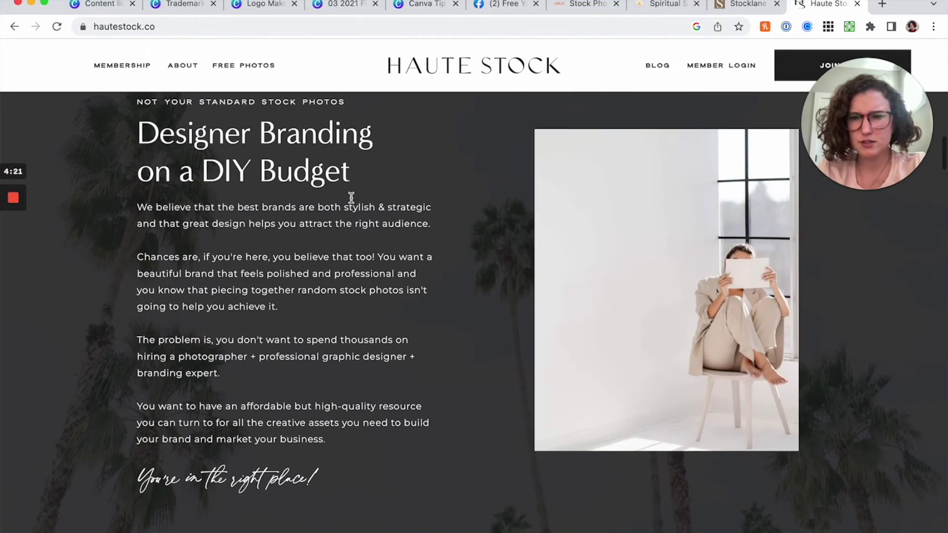
pyautogui.scroll(-2, 261, 202)
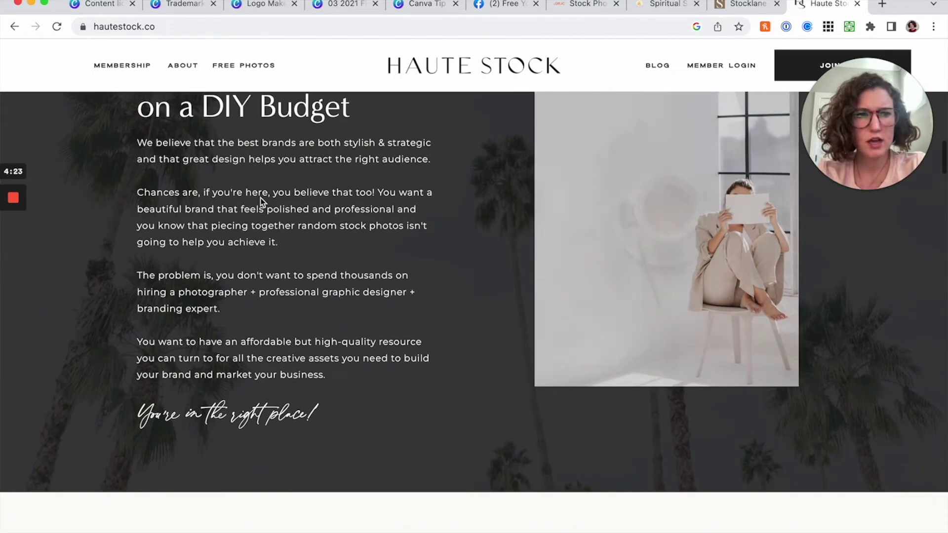
pyautogui.scroll(5, 260, 201)
pyautogui.scroll(-20, 260, 201)
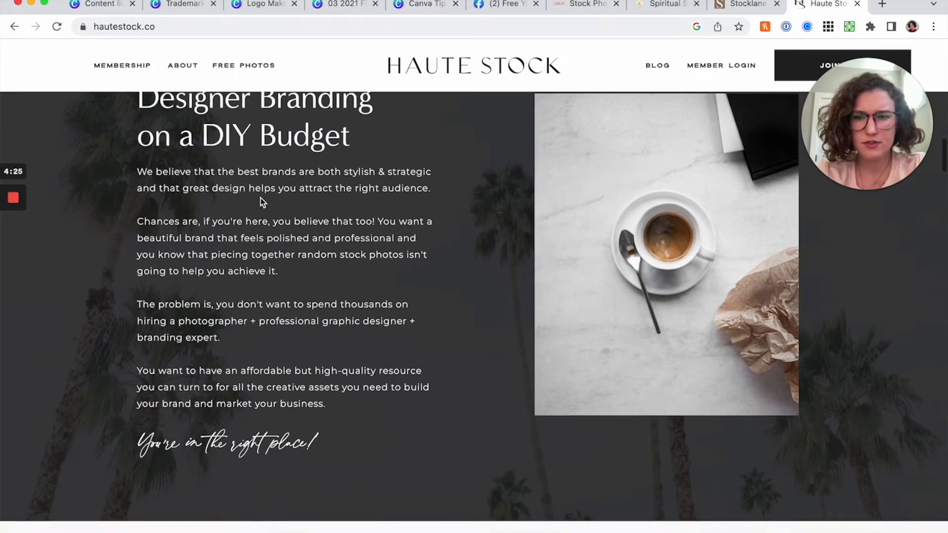
pyautogui.scroll(-1, 261, 202)
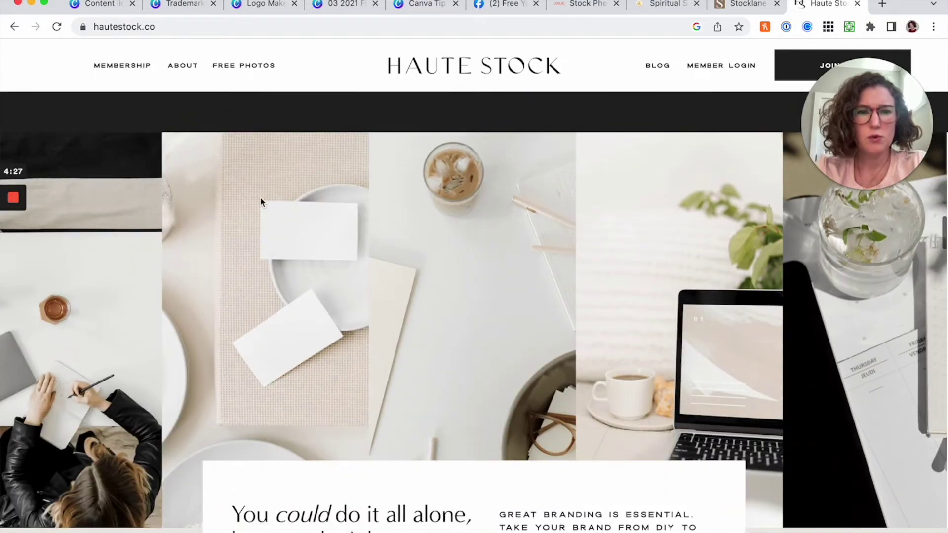
pyautogui.scroll(-6, 260, 202)
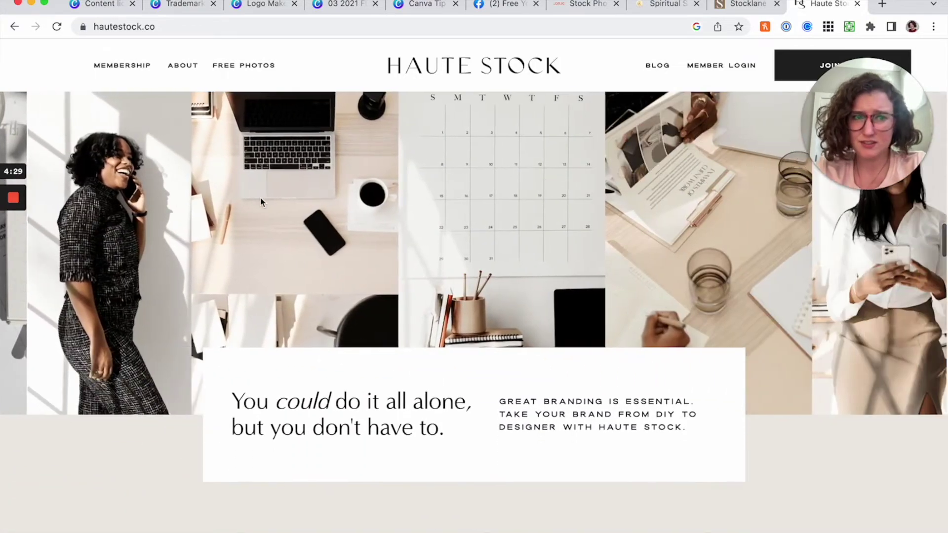
pyautogui.scroll(2, 260, 202)
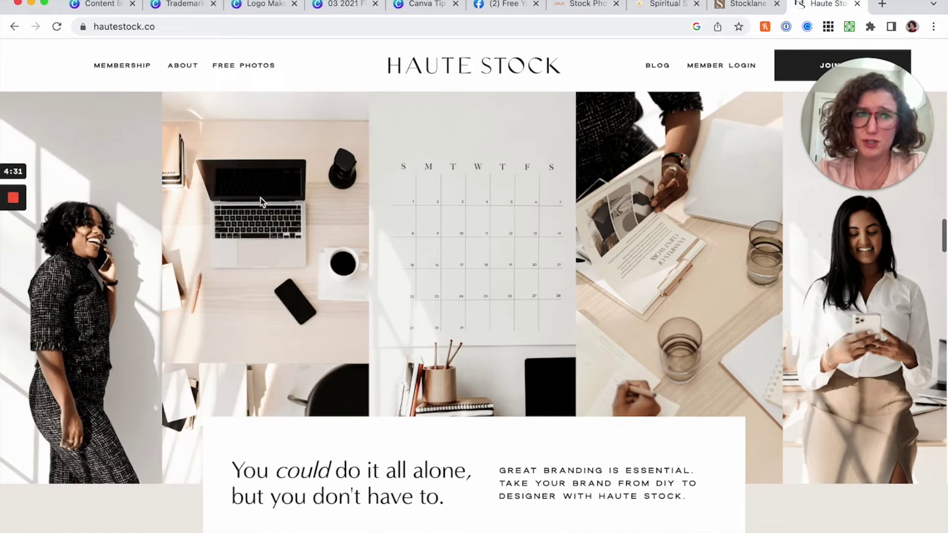
pyautogui.scroll(-4, 261, 201)
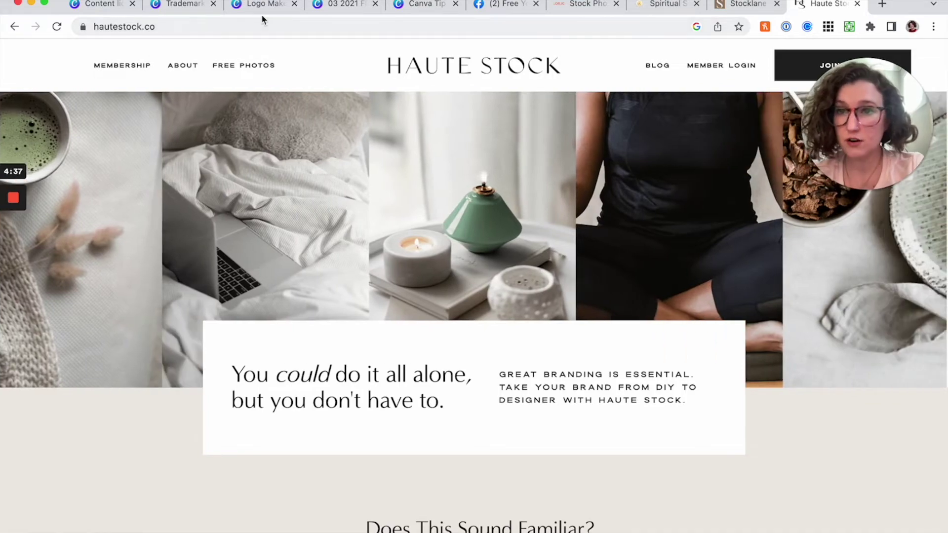
# Step: Stop at the Free logo maker page, then return to the Let's Go Brand folder via 03 2021 Flatlays
pyautogui.click(261, 13)
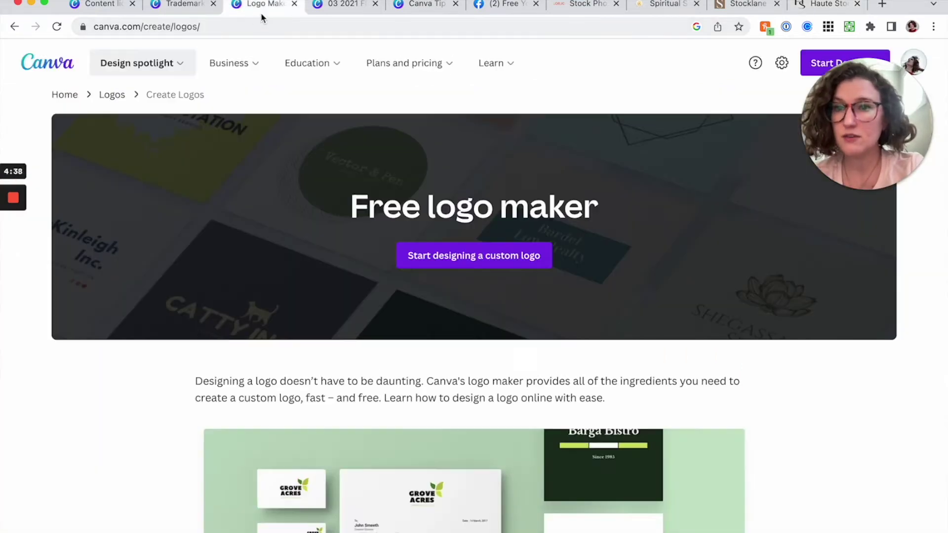
pyautogui.click(190, 9)
pyautogui.click(336, 10)
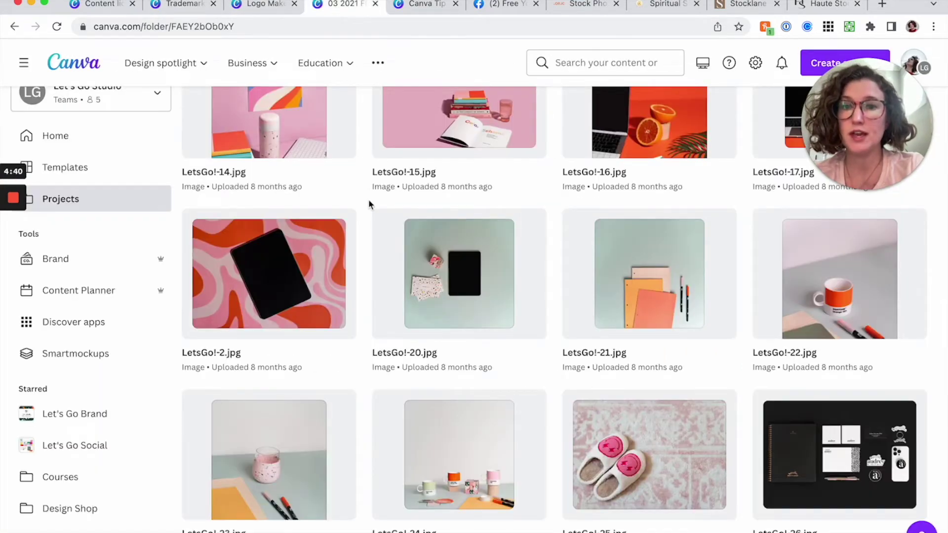
pyautogui.scroll(8, 370, 204)
pyautogui.click(258, 114)
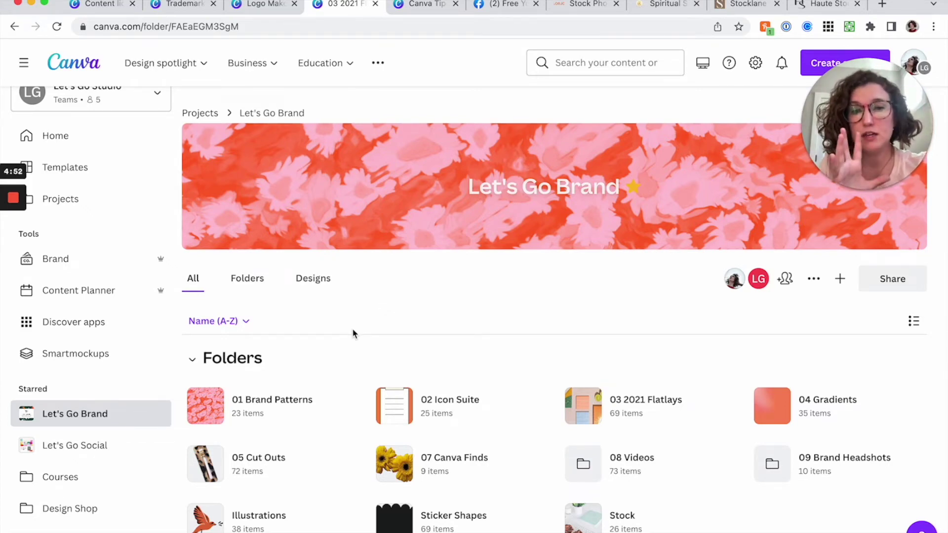
# Step: Browse the 01 Brand Patterns folder and return to Let's Go Brand
pyautogui.scroll(-3, 352, 327)
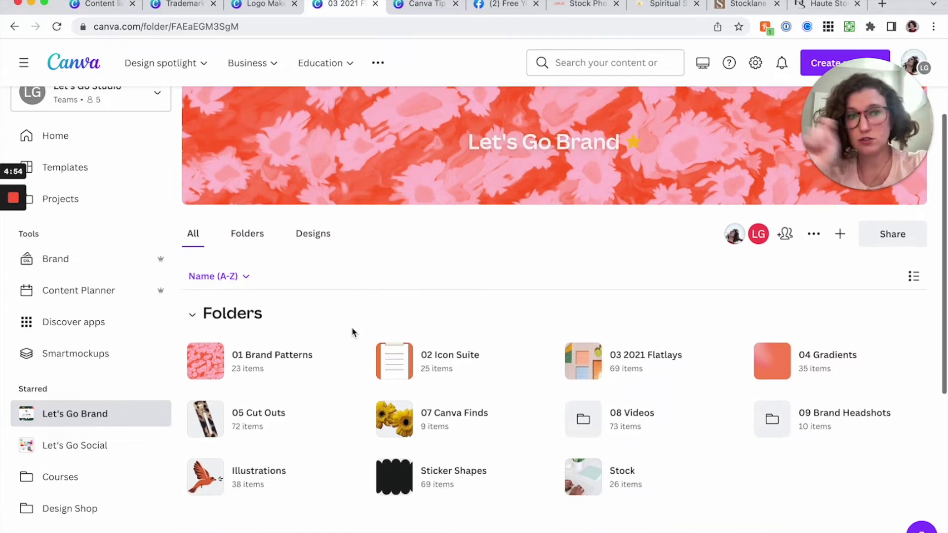
pyautogui.click(307, 328)
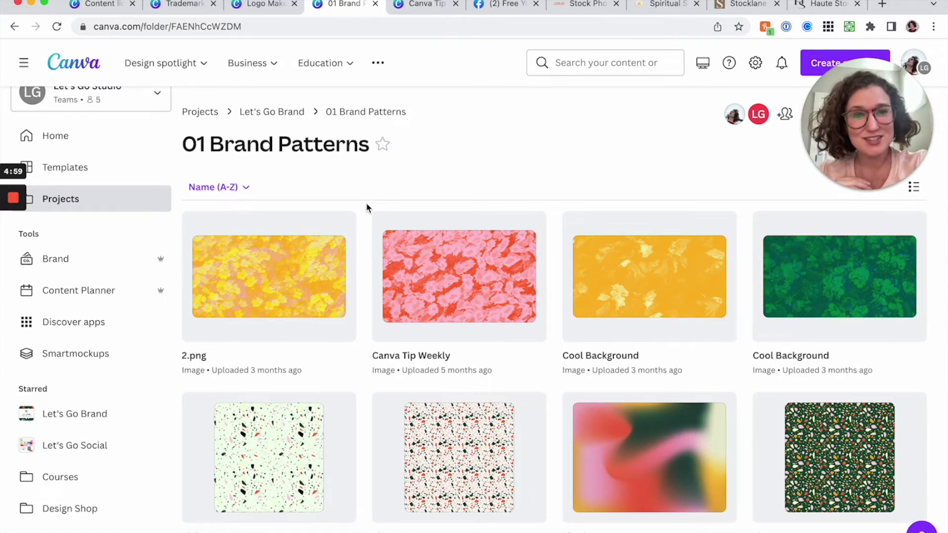
pyautogui.scroll(-1, 367, 204)
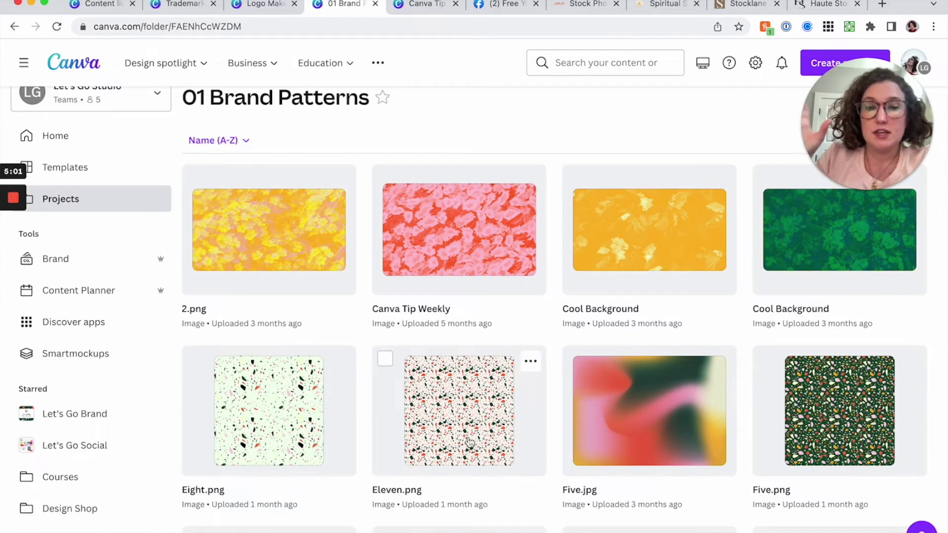
pyautogui.scroll(1, 454, 425)
pyautogui.click(257, 114)
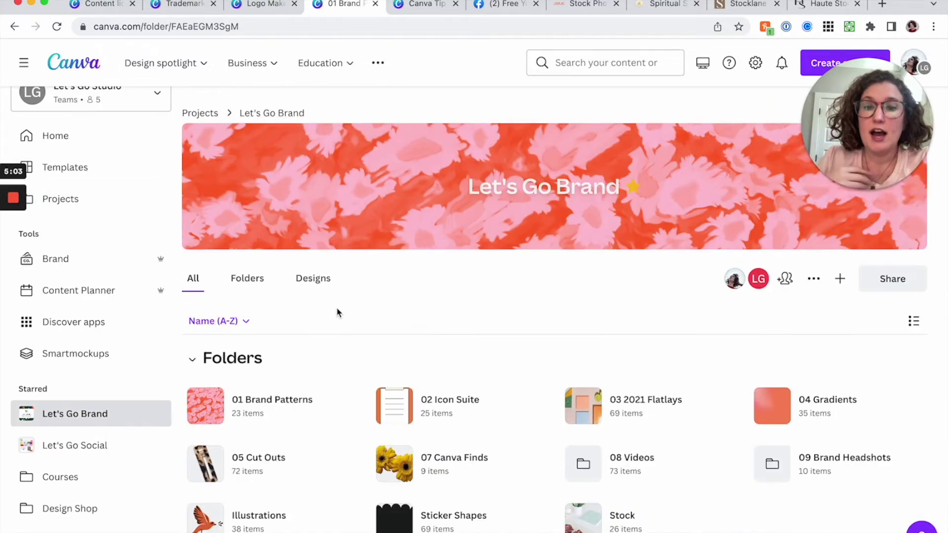
# Step: Look through the Illustrations folder and return to Let's Go Brand
pyautogui.scroll(-3, 336, 311)
pyautogui.click(303, 400)
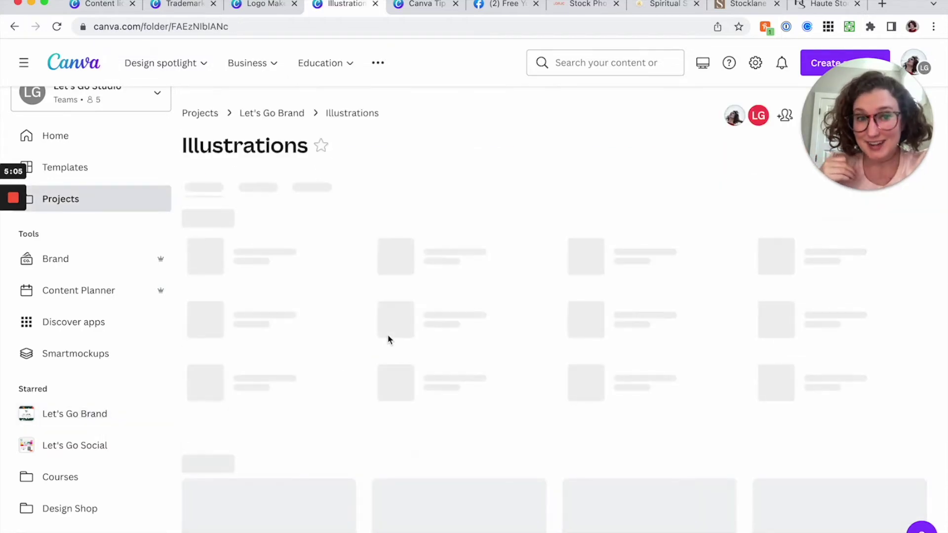
pyautogui.scroll(-12, 387, 339)
pyautogui.scroll(-5, 389, 339)
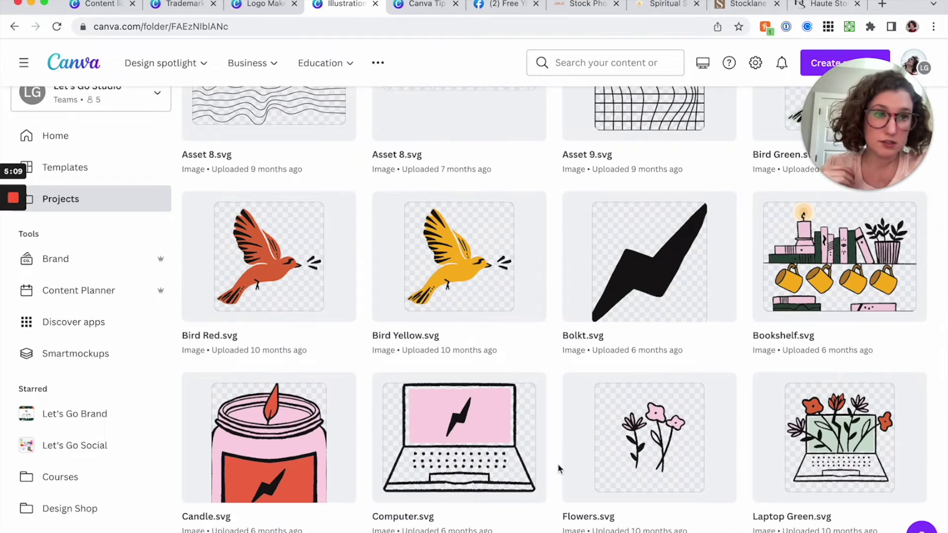
pyautogui.scroll(15, 558, 468)
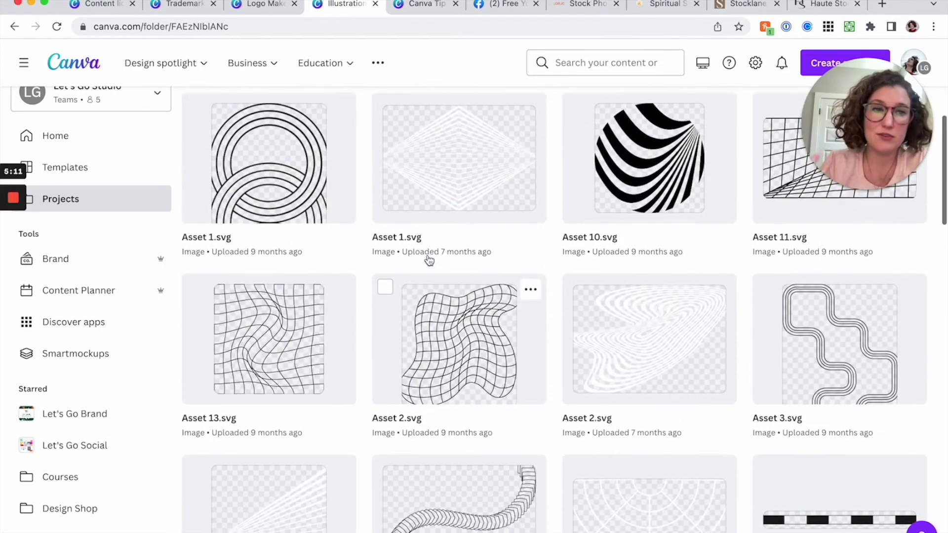
pyautogui.scroll(3, 429, 260)
pyautogui.click(293, 118)
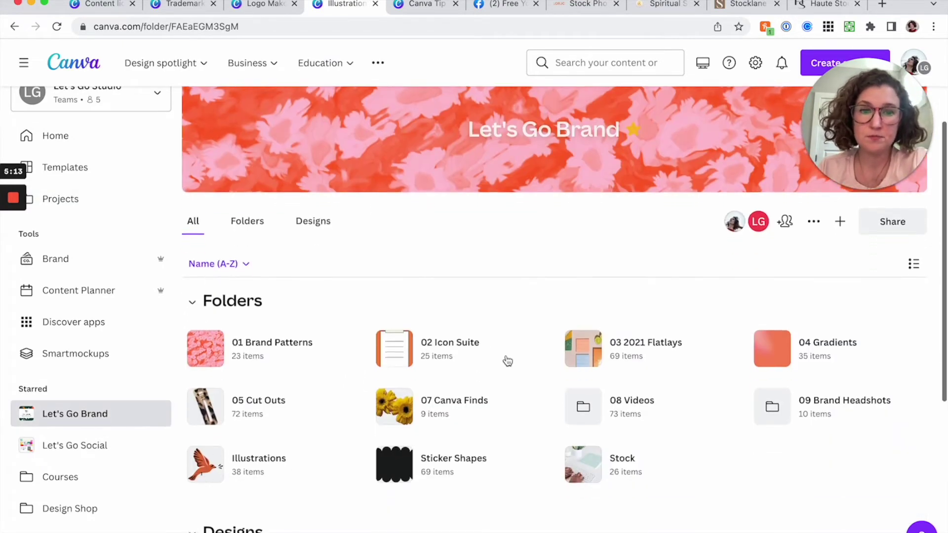
# Step: Open the Brand Style Guide design from the Let's Go Brand folder
pyautogui.scroll(-1, 543, 395)
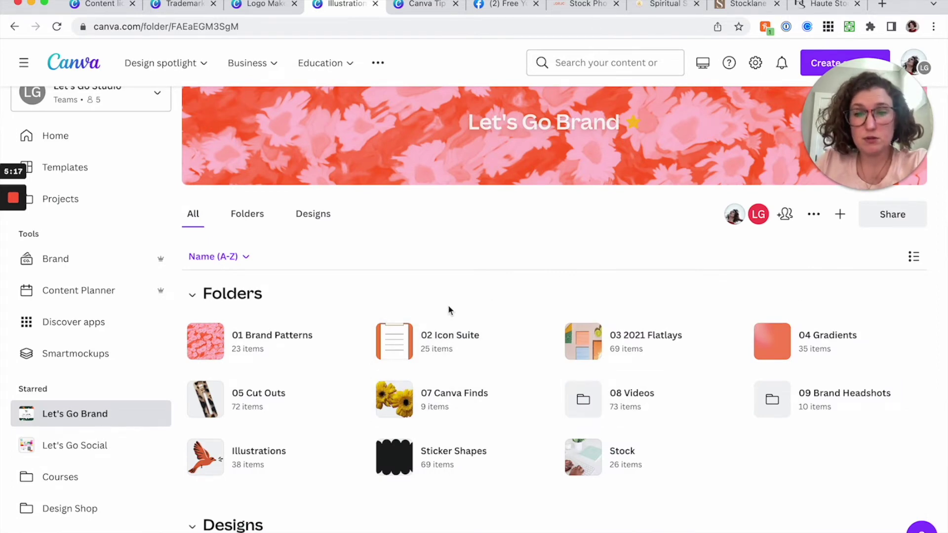
pyautogui.scroll(-2, 449, 305)
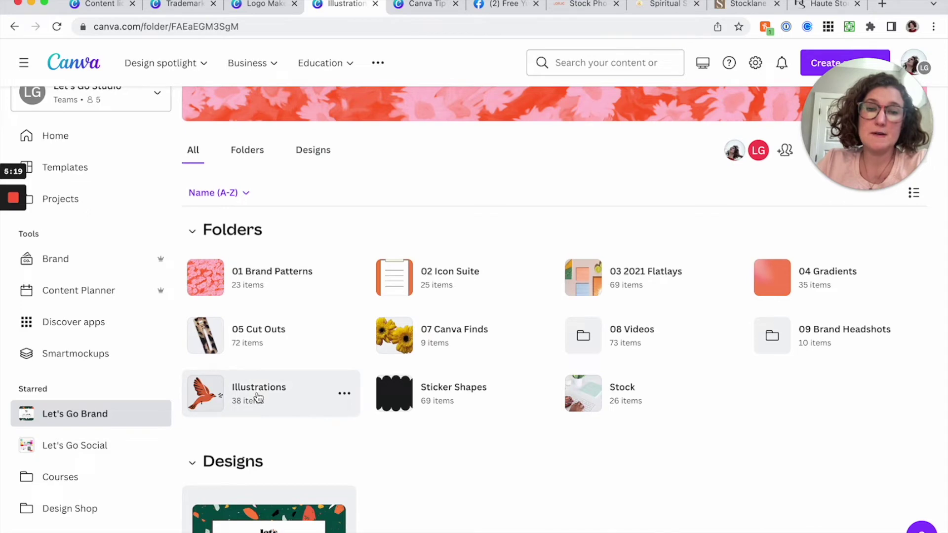
pyautogui.scroll(-2, 258, 398)
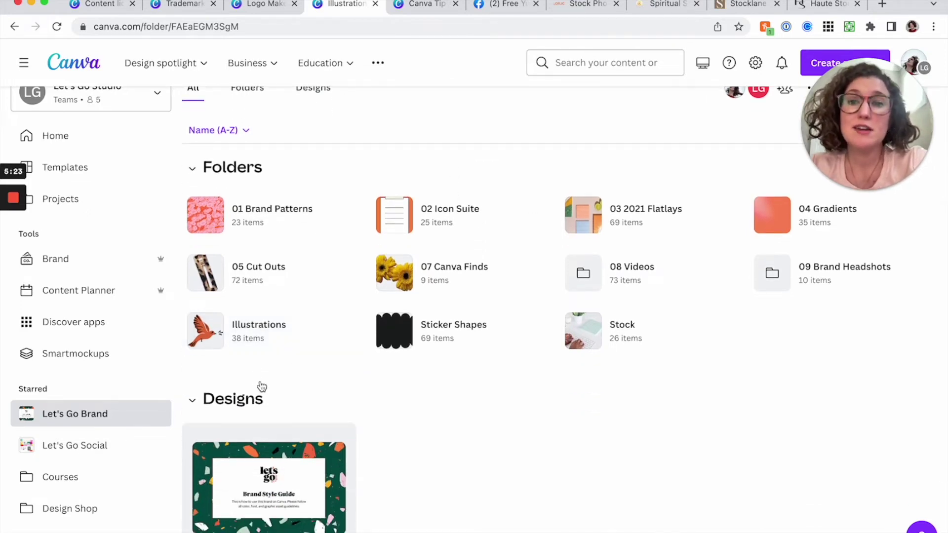
pyautogui.click(275, 482)
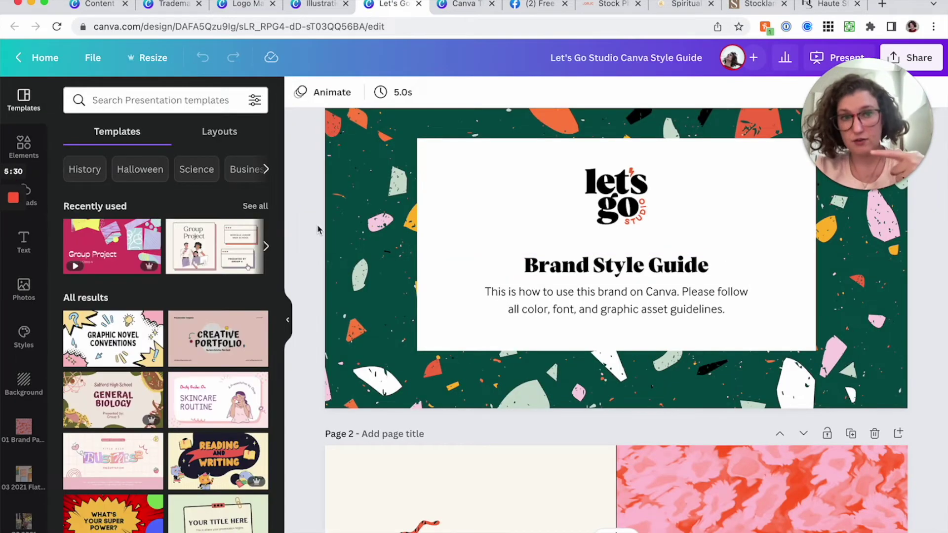
pyautogui.scroll(-20, 317, 224)
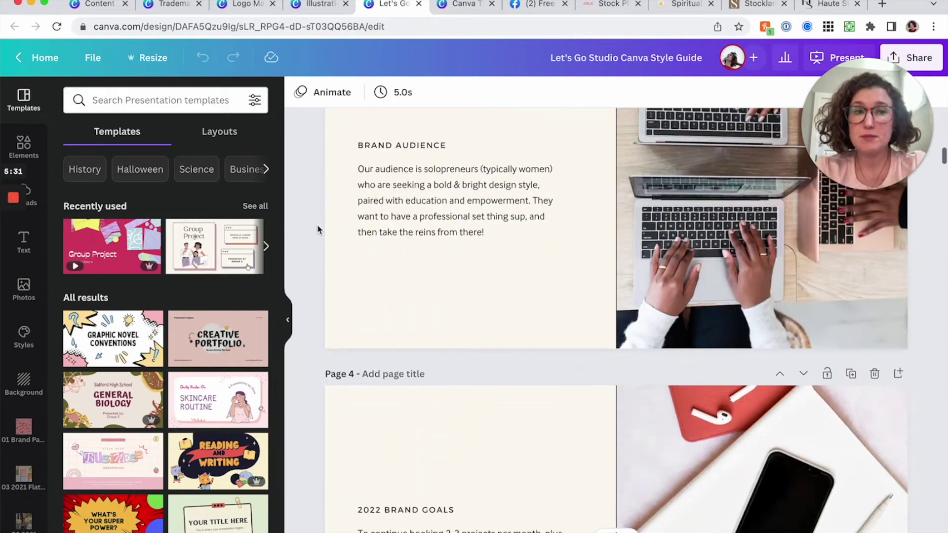
pyautogui.scroll(-20, 317, 229)
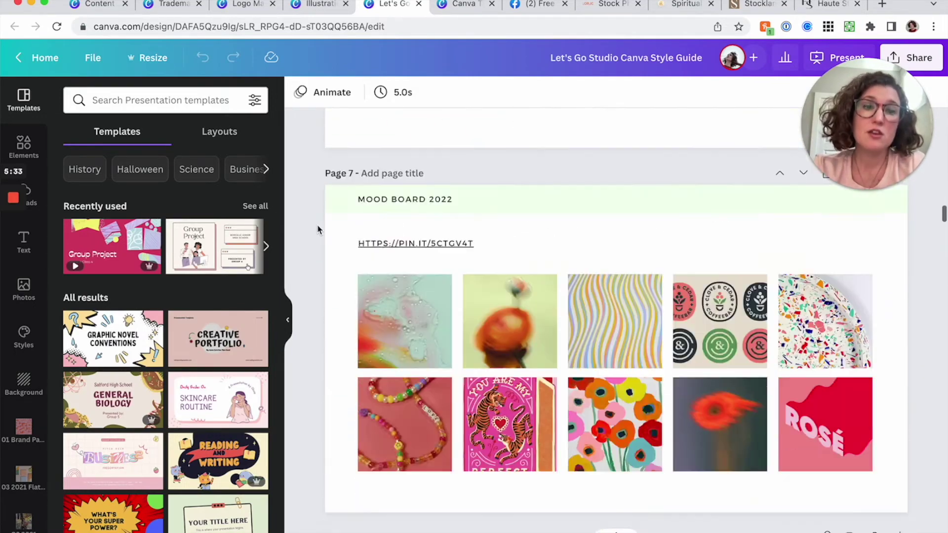
pyautogui.scroll(8, 317, 229)
pyautogui.scroll(-15, 318, 228)
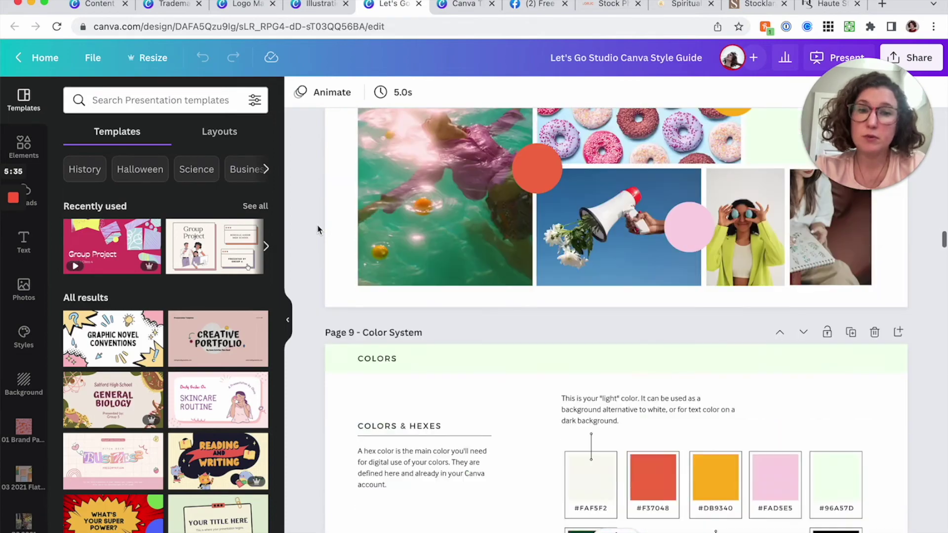
pyautogui.scroll(-20, 317, 229)
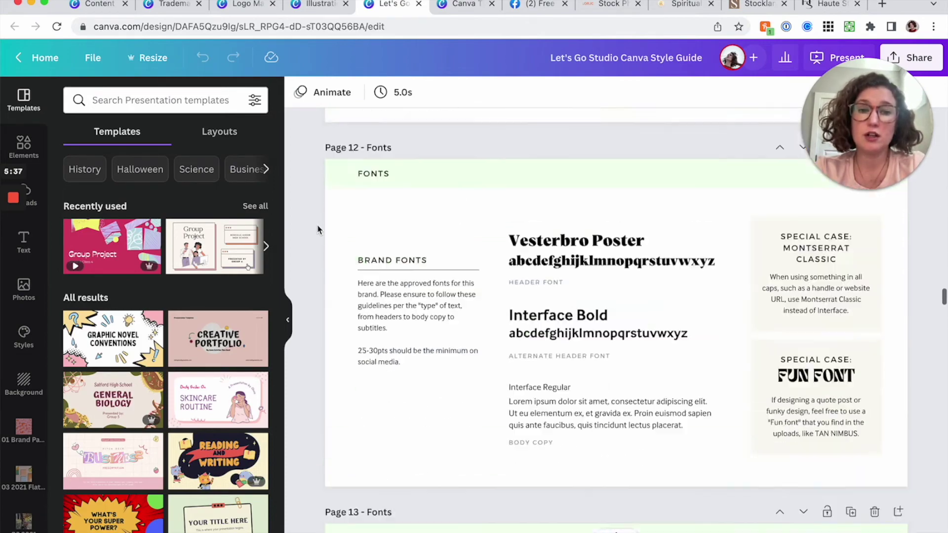
pyautogui.scroll(-15, 317, 229)
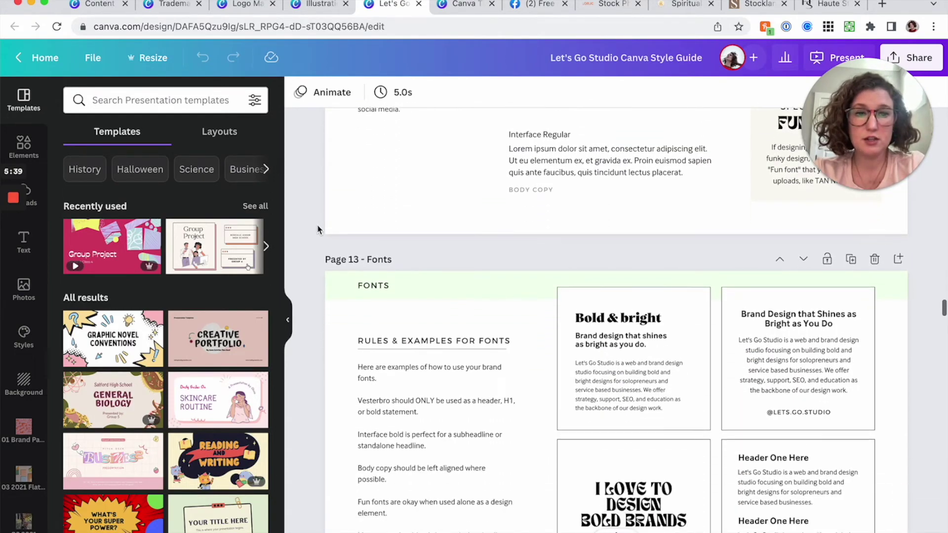
pyautogui.scroll(-20, 317, 224)
pyautogui.scroll(5, 317, 224)
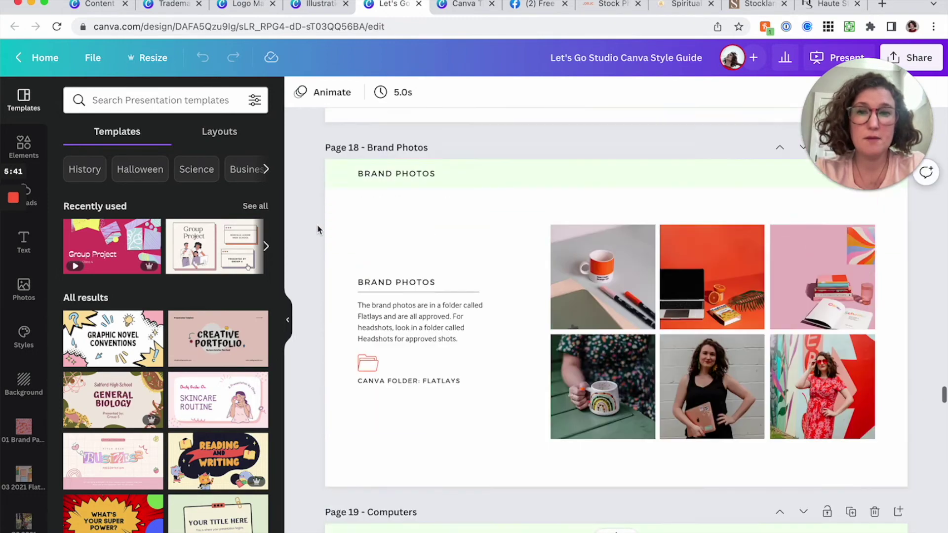
pyautogui.scroll(7, 692, 390)
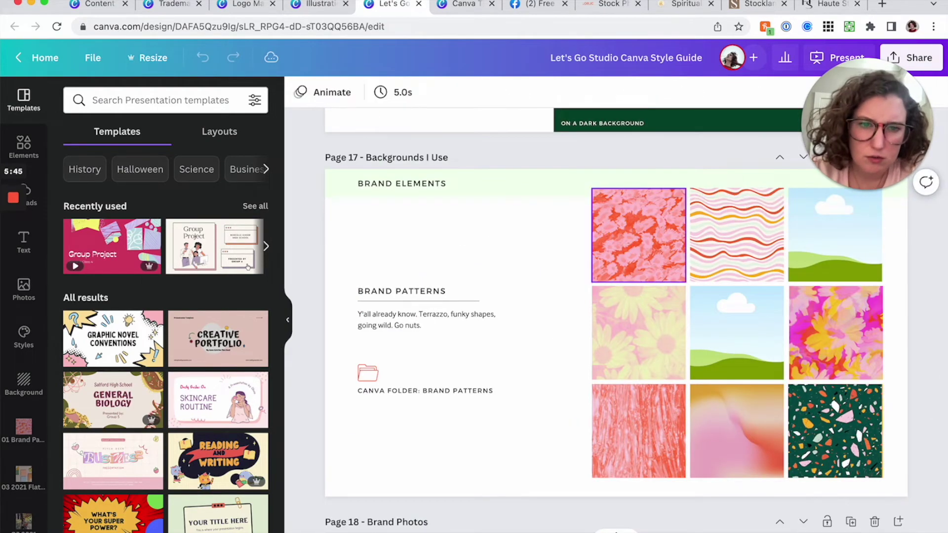
pyautogui.scroll(-12, 633, 204)
pyautogui.scroll(-10, 617, 321)
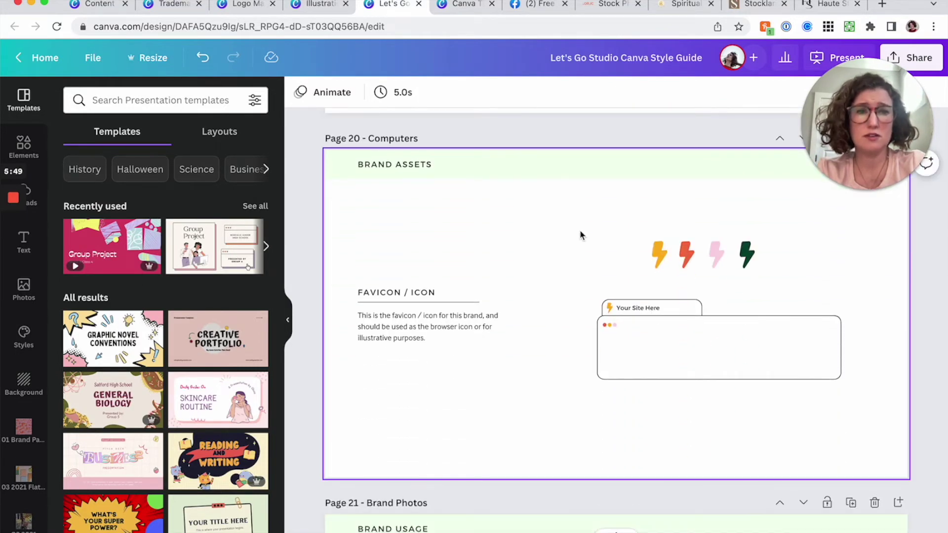
pyautogui.scroll(-10, 580, 235)
pyautogui.scroll(-8, 581, 235)
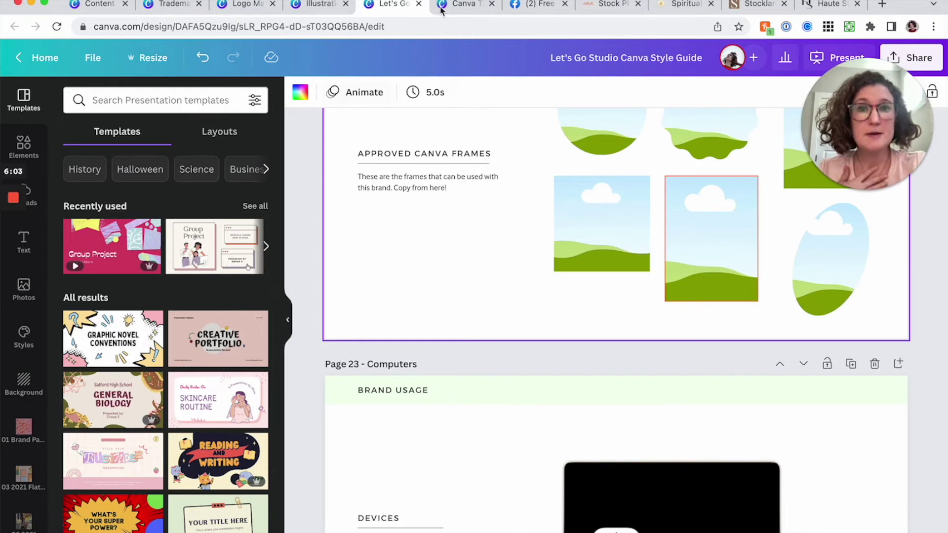
pyautogui.click(468, 3)
# Step: Leave the style guide for the Canva home page and open the Design Shop folder
pyautogui.click(395, 5)
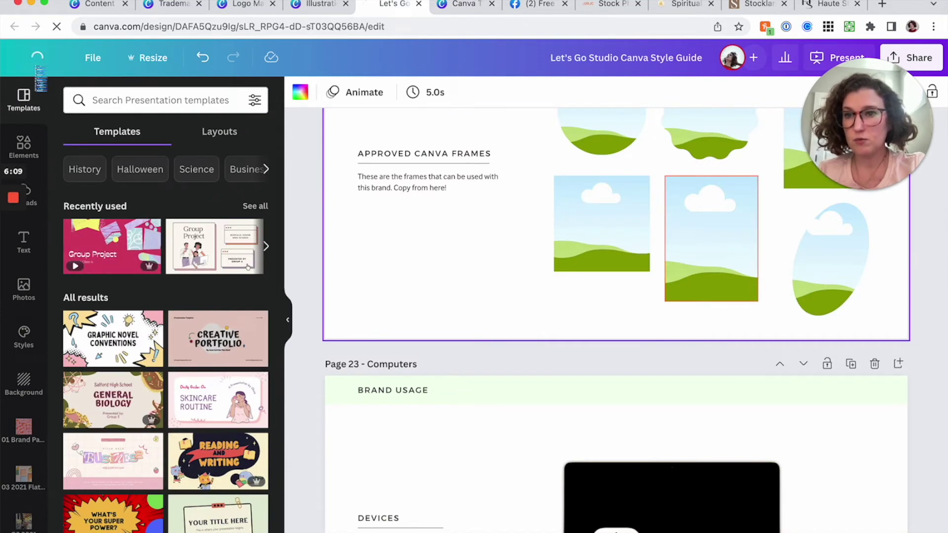
pyautogui.click(41, 57)
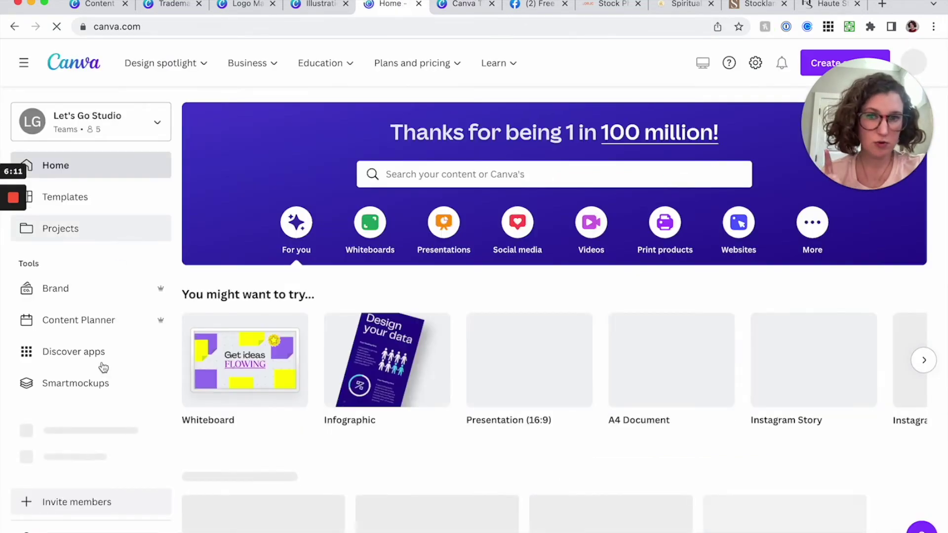
pyautogui.scroll(-1, 89, 425)
pyautogui.scroll(-1, 89, 425)
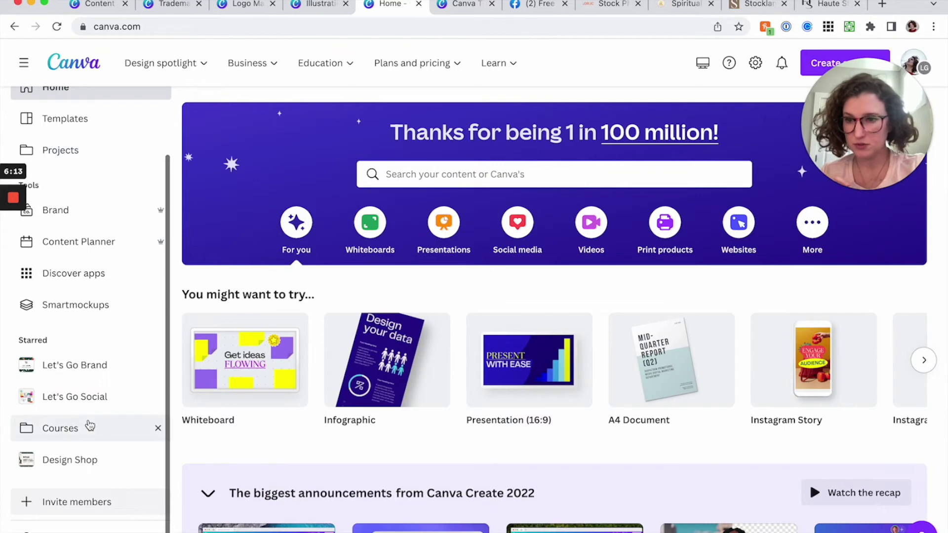
pyautogui.click(70, 364)
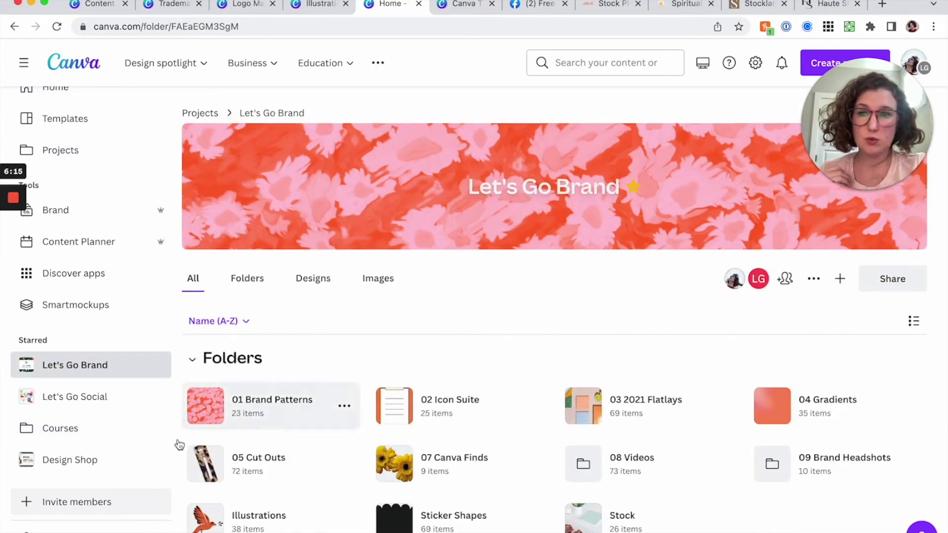
pyautogui.click(95, 461)
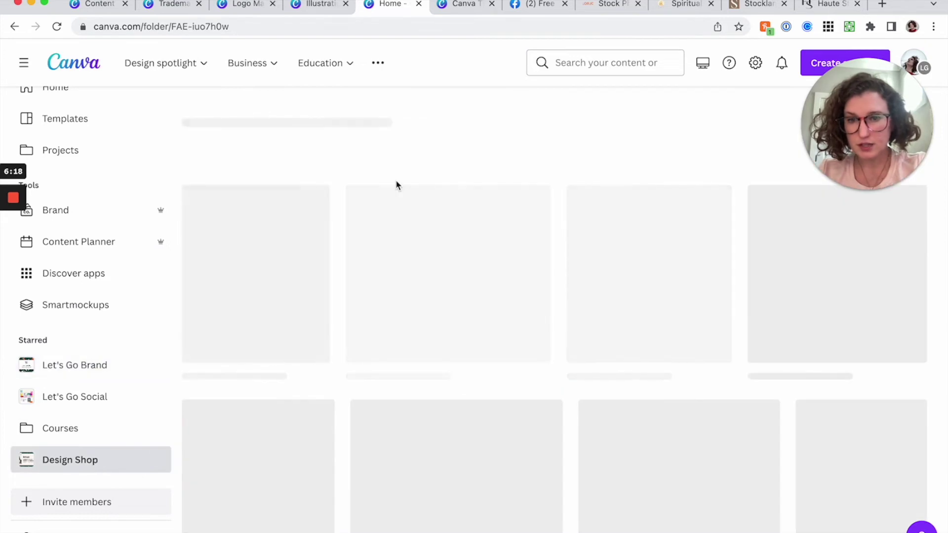
# Step: Start a new folder banner in the editor and apply the torn sand template
pyautogui.moveTo(887, 148); pyautogui.dragTo(584, 130)
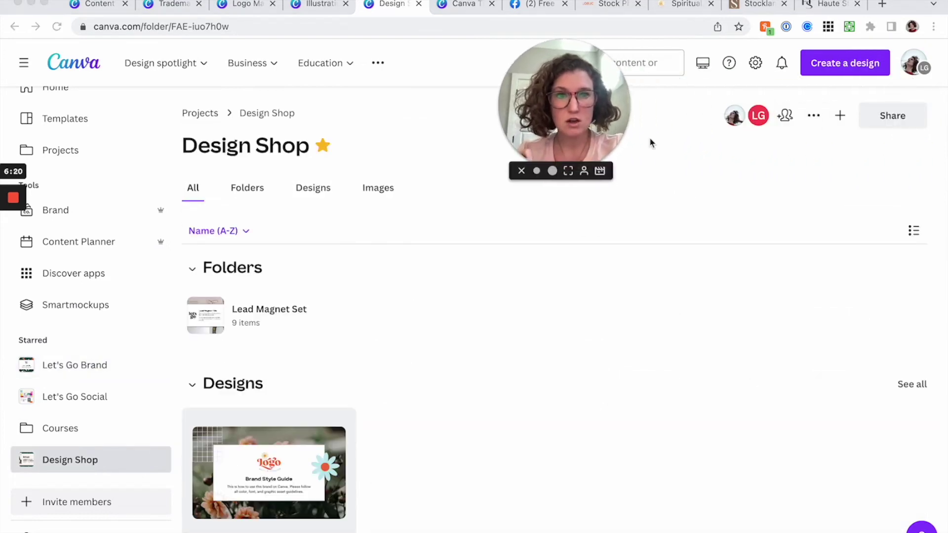
pyautogui.click(842, 116)
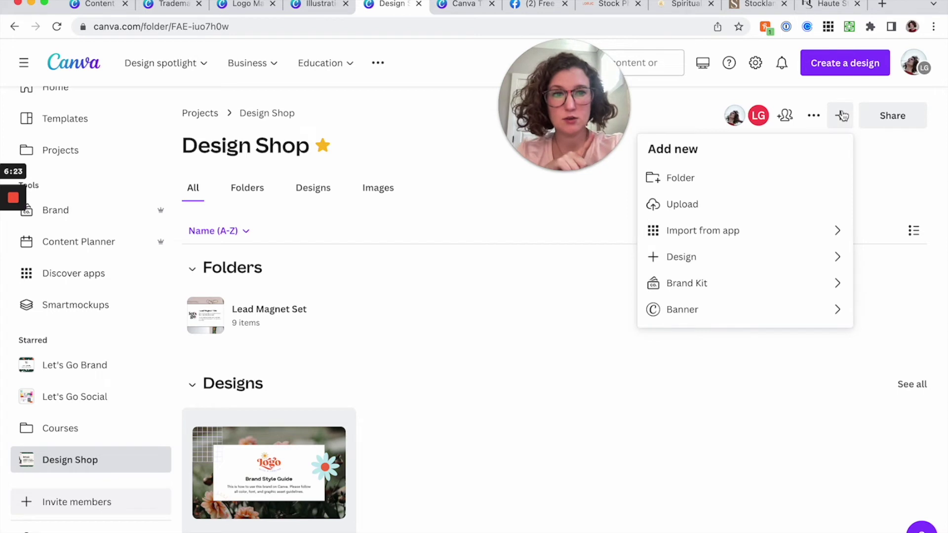
pyautogui.click(739, 316)
pyautogui.click(701, 176)
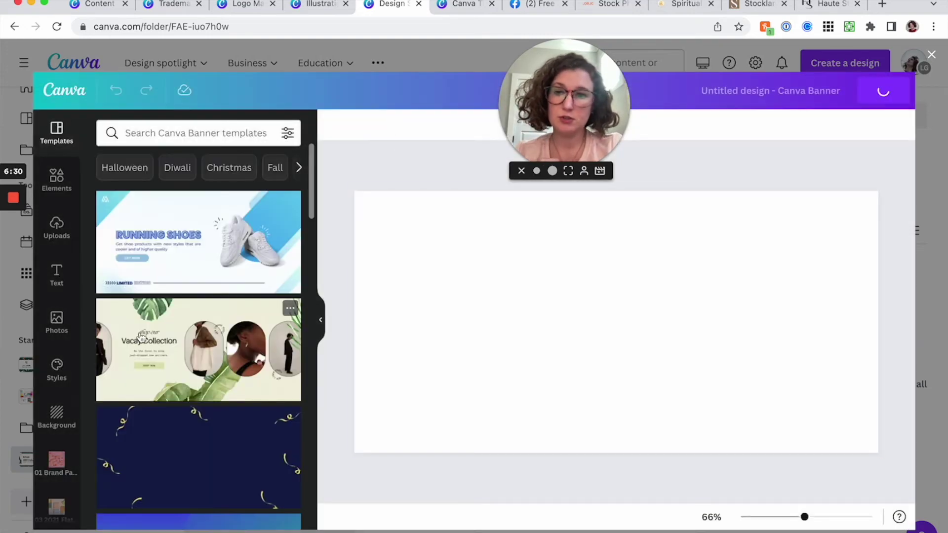
pyautogui.click(482, 361)
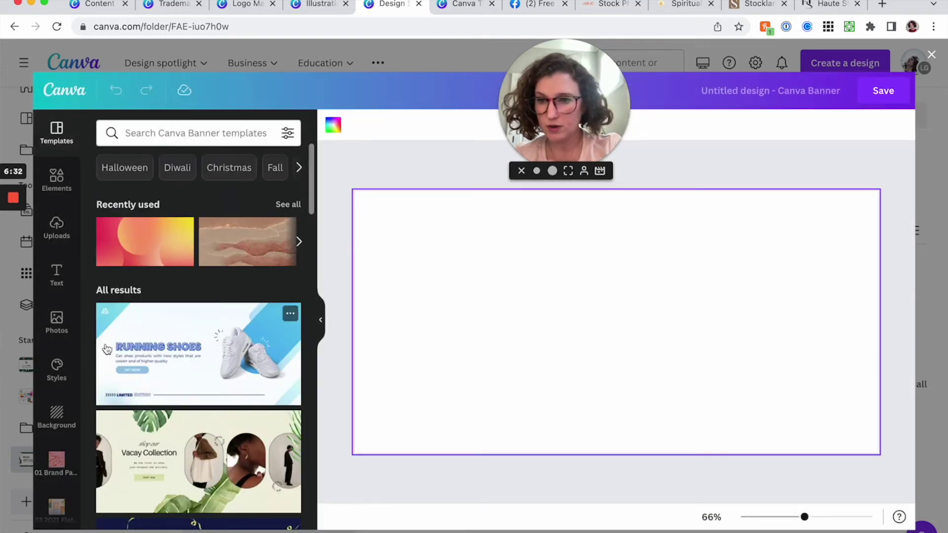
pyautogui.click(228, 233)
# Step: Set the dark green terrazzo brand pattern as the banner background
pyautogui.click(741, 208)
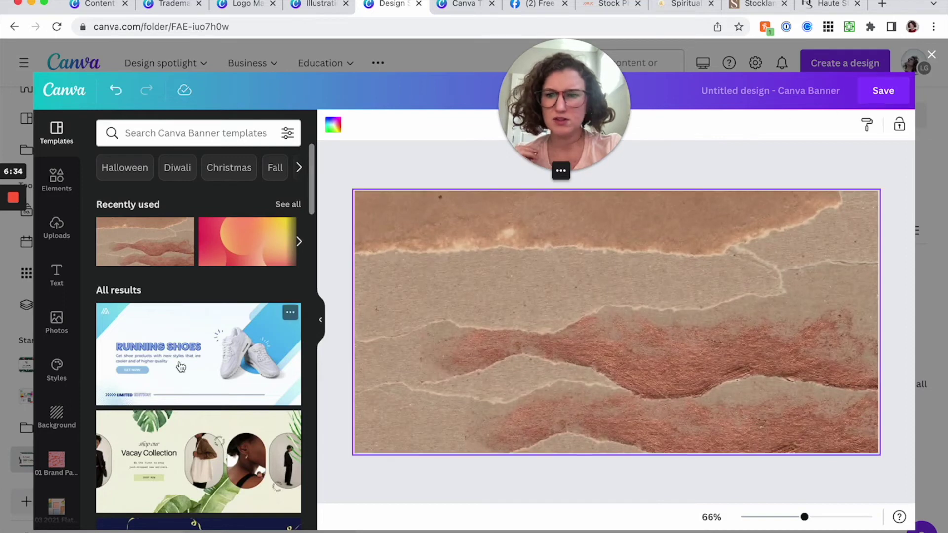
pyautogui.click(57, 461)
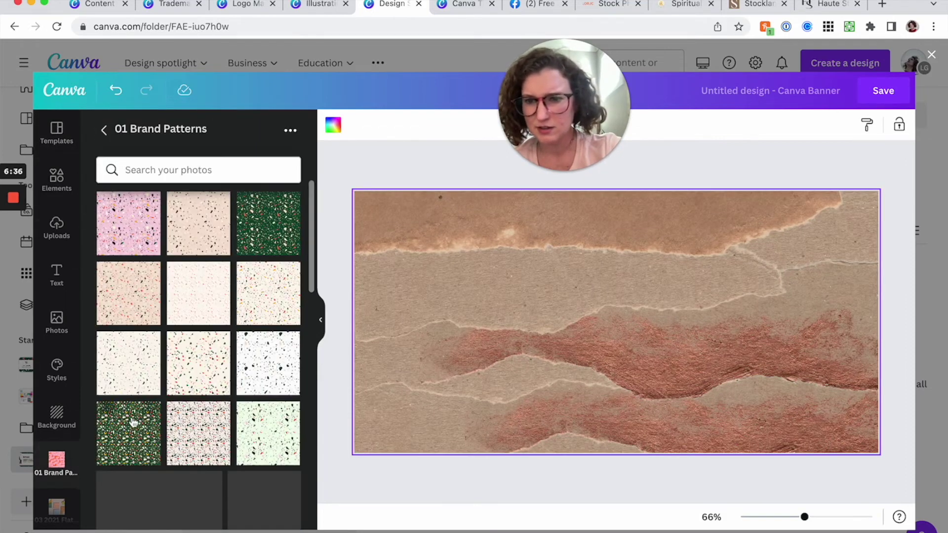
pyautogui.click(129, 430)
pyautogui.rightClick(627, 351)
pyautogui.click(639, 481)
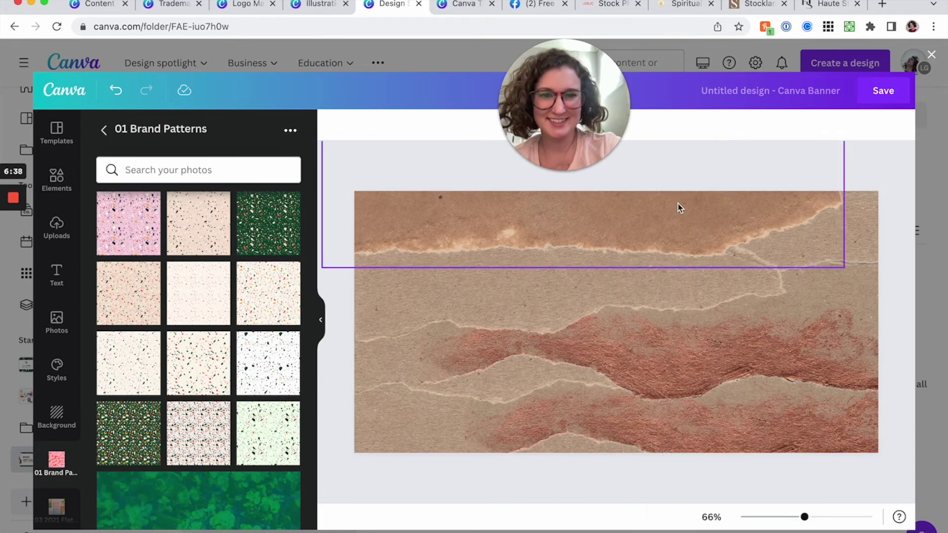
pyautogui.moveTo(563, 251); pyautogui.dragTo(561, 391)
# Step: Delete the two leftover torn-paper pieces and save the banner to Design Shop
pyautogui.click(587, 230)
pyautogui.press('BackSpace')
pyautogui.click(668, 254)
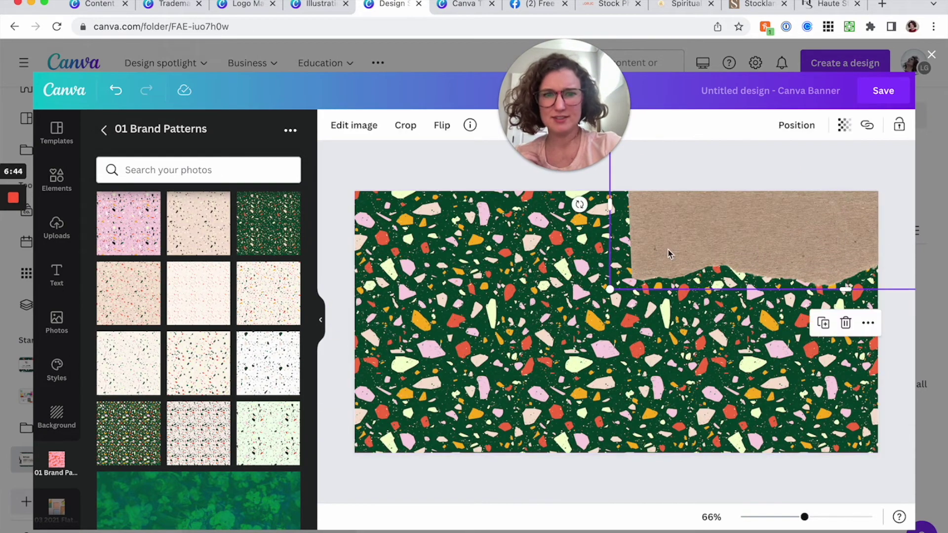
pyautogui.press('BackSpace')
pyautogui.click(897, 94)
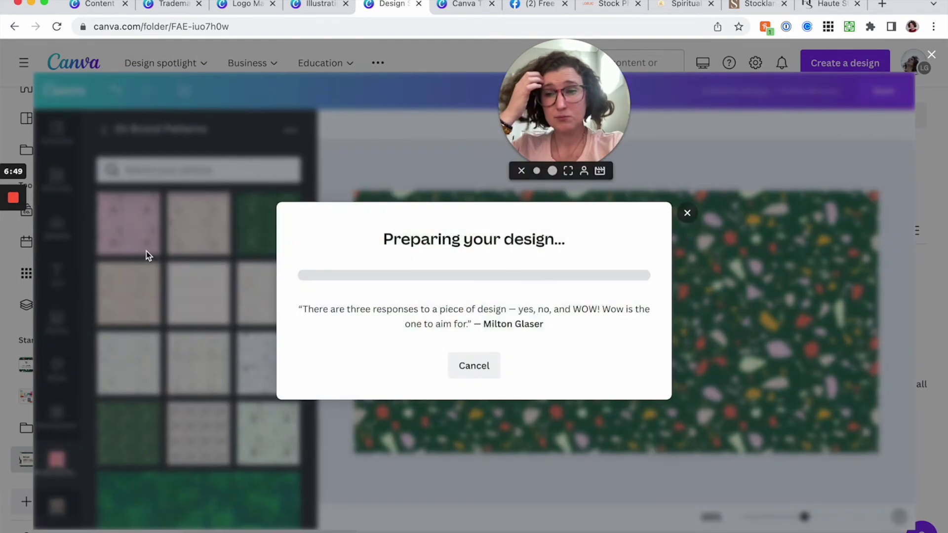
pyautogui.moveTo(15, 249)
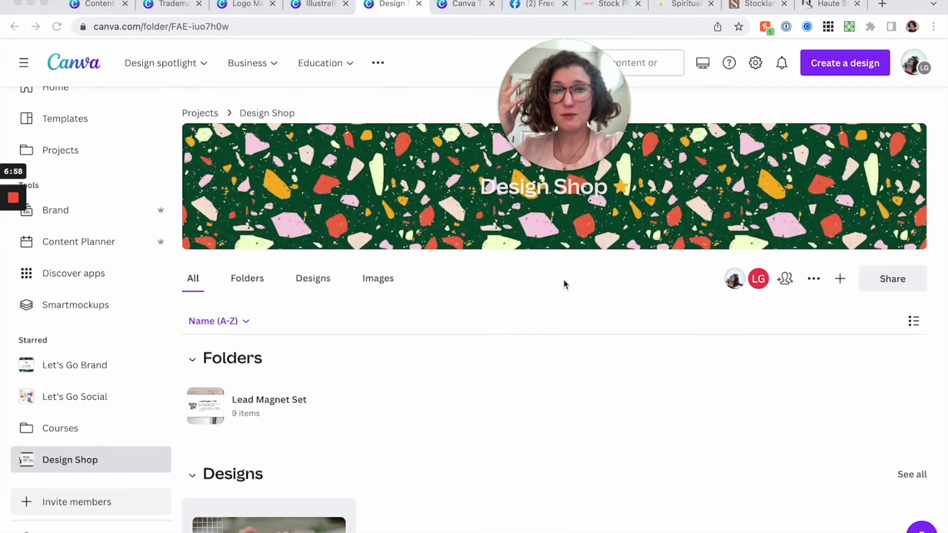
# Step: Toggle the Design Shop star off and on, leaving it starred
pyautogui.click(623, 190)
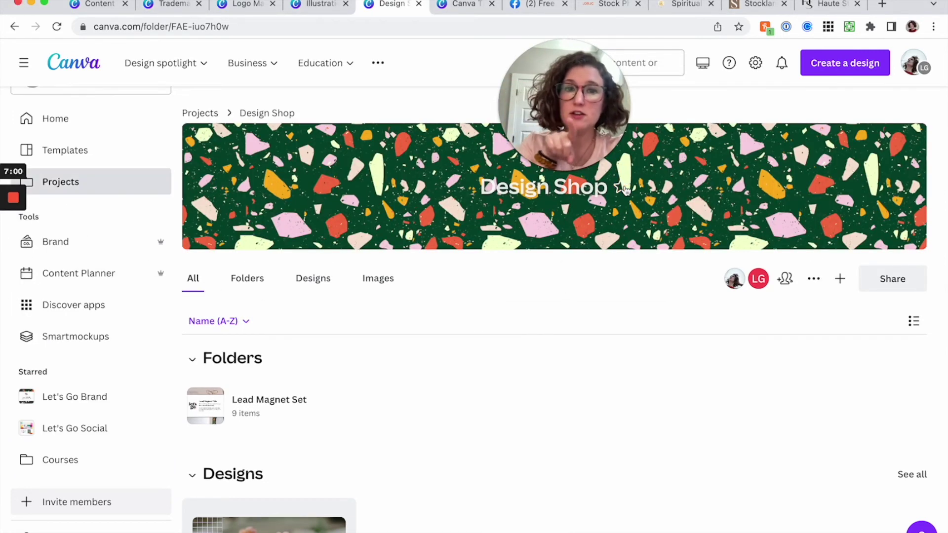
pyautogui.click(623, 189)
pyautogui.click(623, 189)
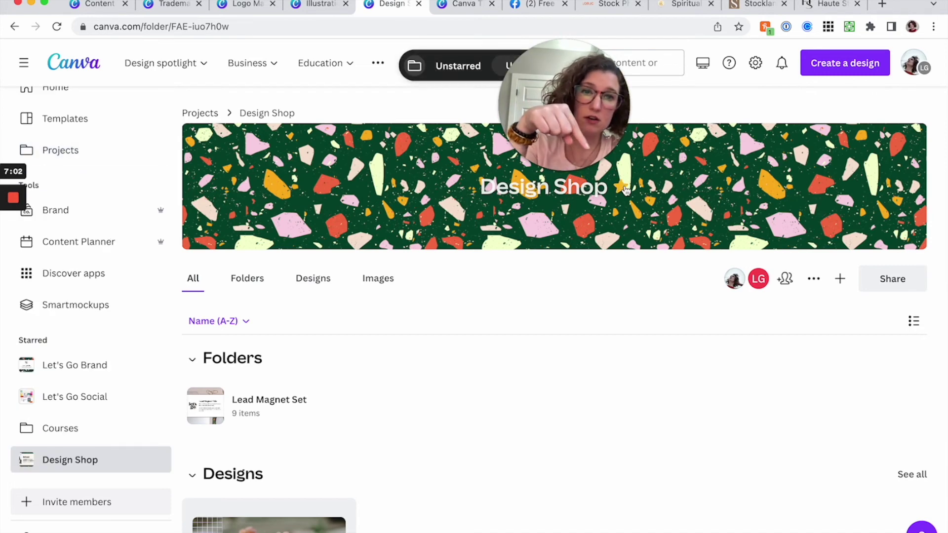
pyautogui.click(623, 189)
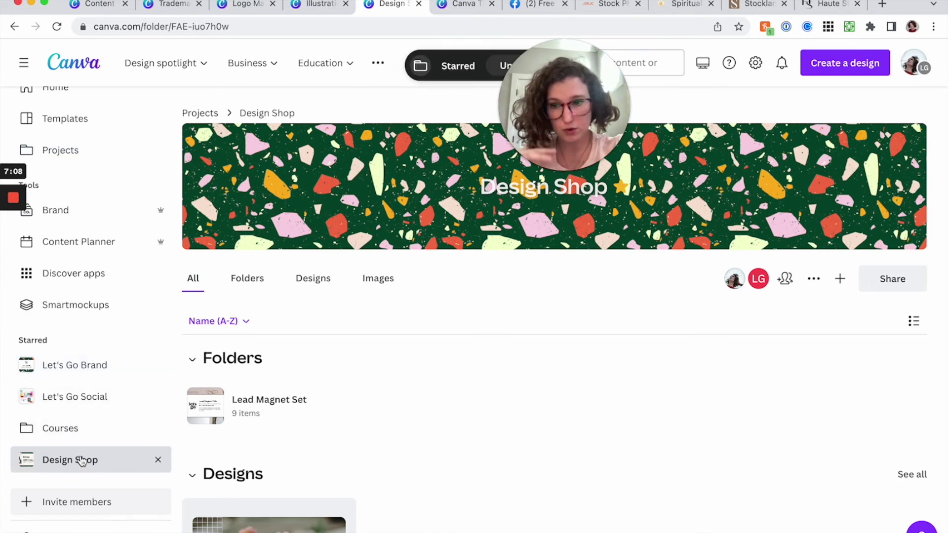
# Step: Open Let's Go Brand, browse the Sticker Shapes folder, and return to Let's Go Brand
pyautogui.click(80, 376)
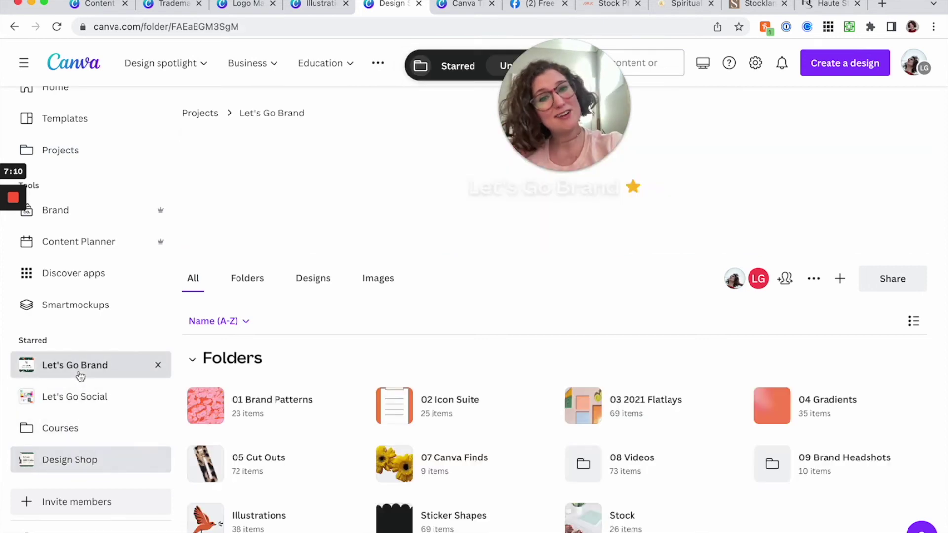
pyautogui.scroll(-4, 328, 311)
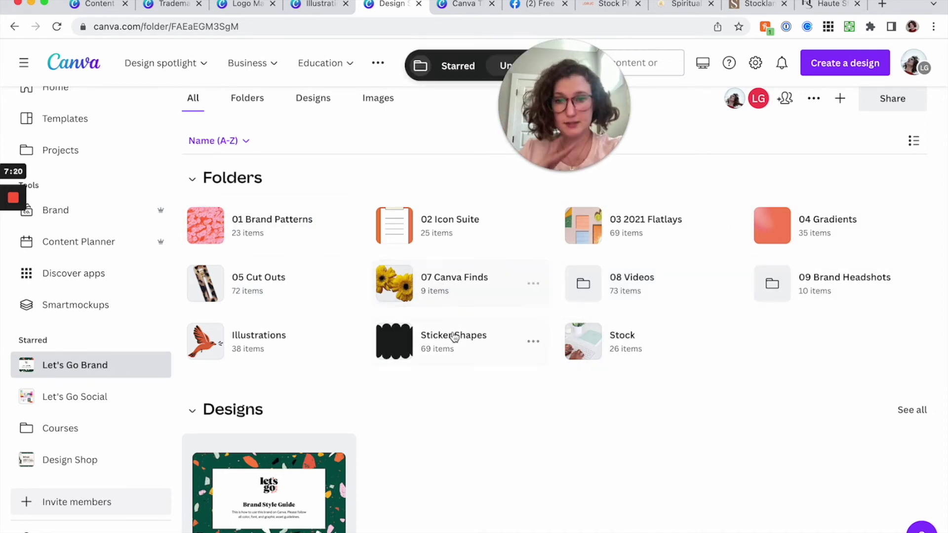
pyautogui.click(471, 357)
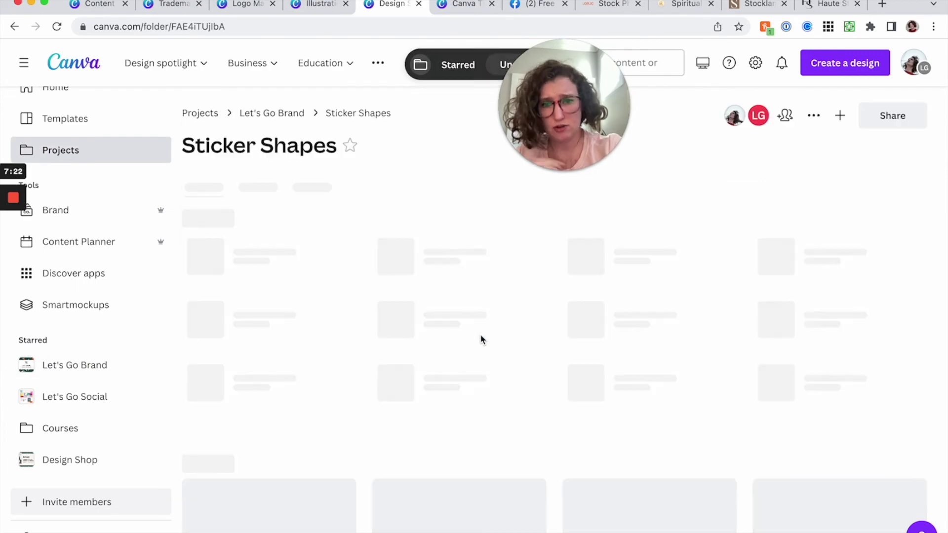
pyautogui.scroll(-15, 479, 342)
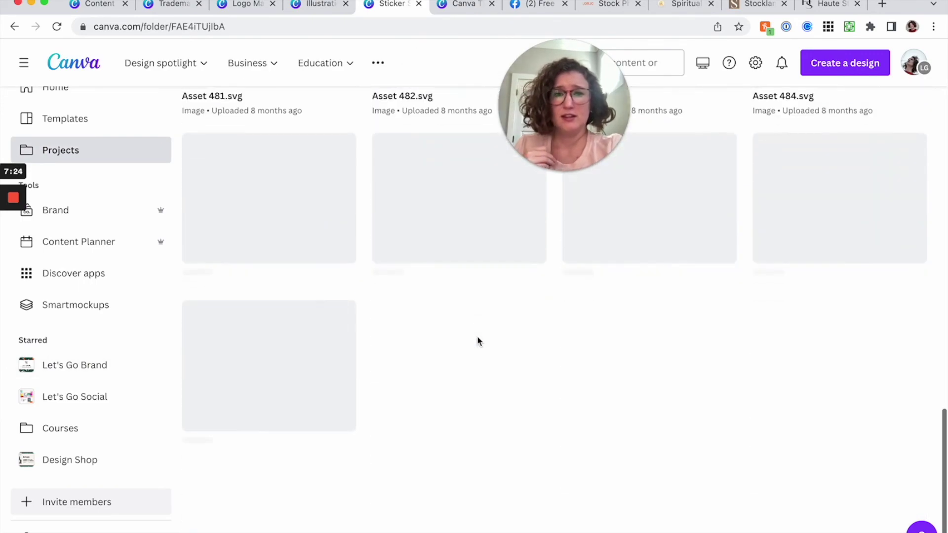
pyautogui.scroll(15, 479, 342)
pyautogui.click(280, 115)
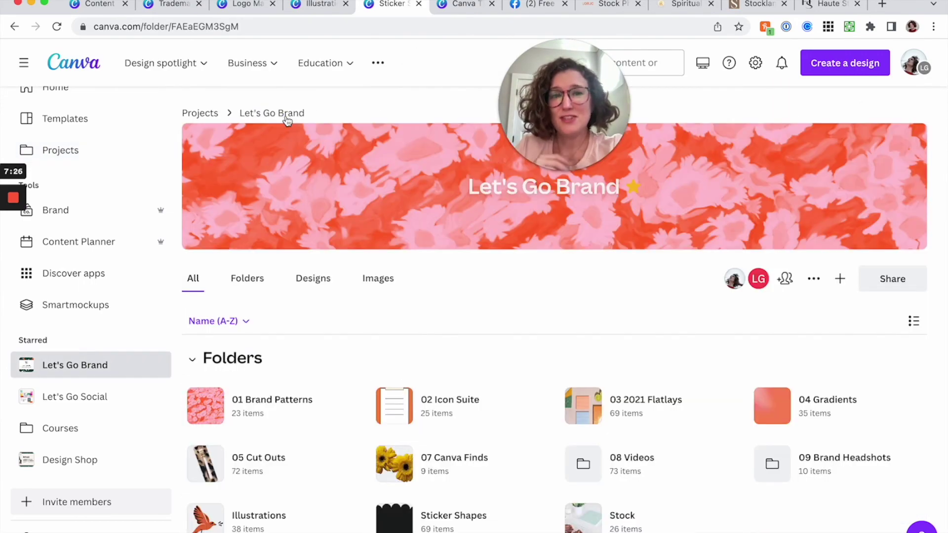